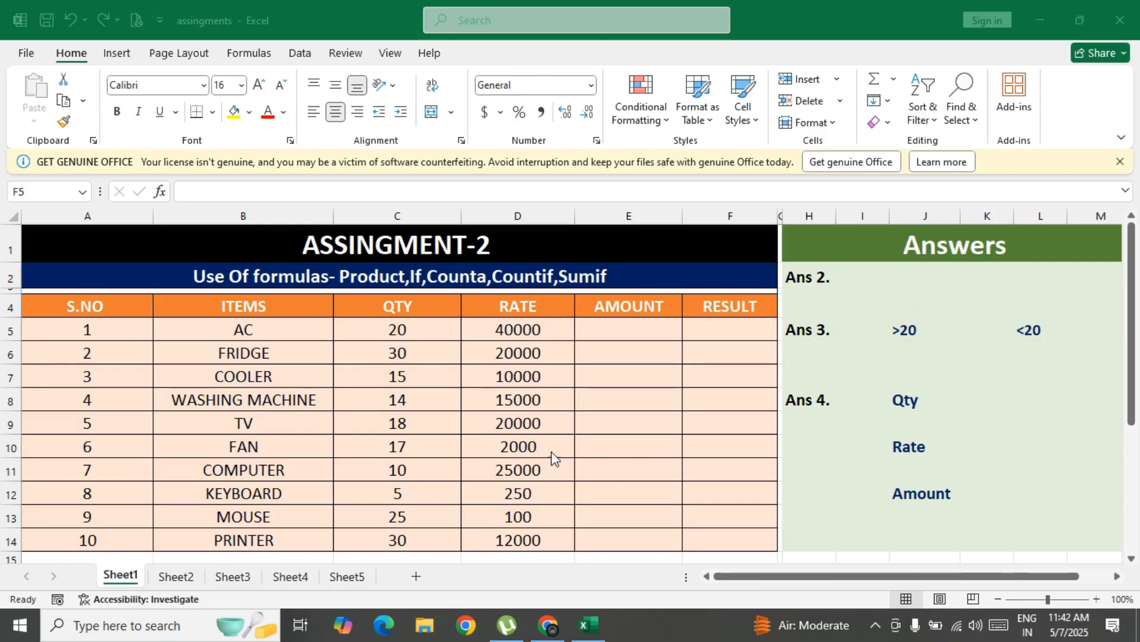
Calculate each item's amount as quantity times rate with =C5*D5 in E5, filling the formula down through E14.
{"action": "scroll", "coordinate": [547, 453], "scroll_direction": "down", "scroll_amount": 2}
{"action": "scroll", "coordinate": [543, 452], "scroll_direction": "down", "scroll_amount": 1}
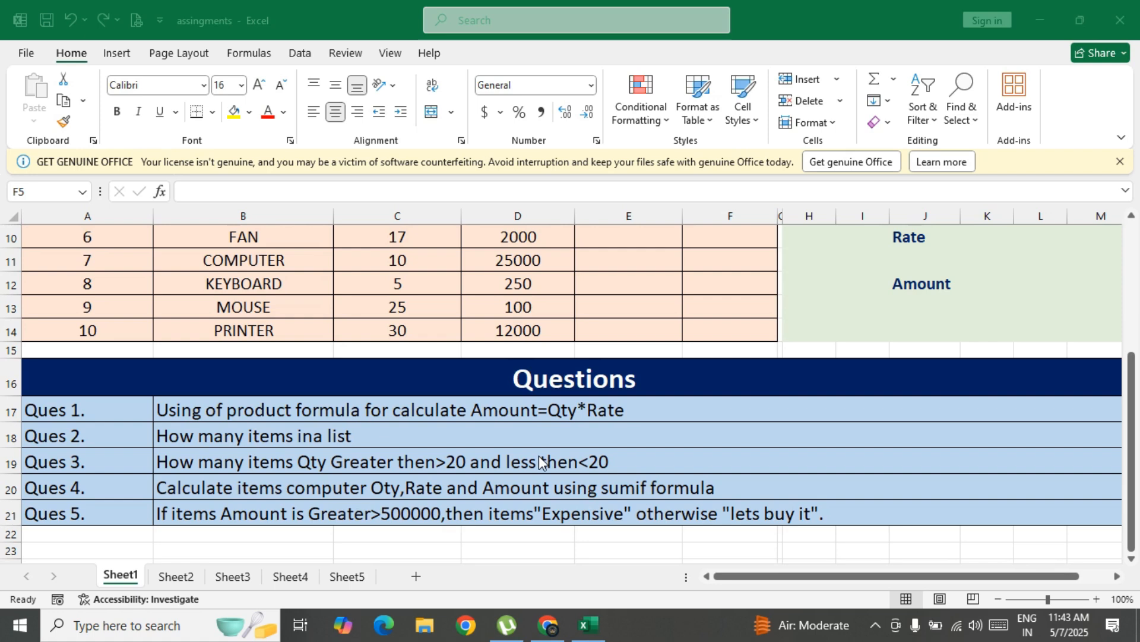
{"action": "scroll", "coordinate": [539, 465], "scroll_direction": "up", "scroll_amount": 2}
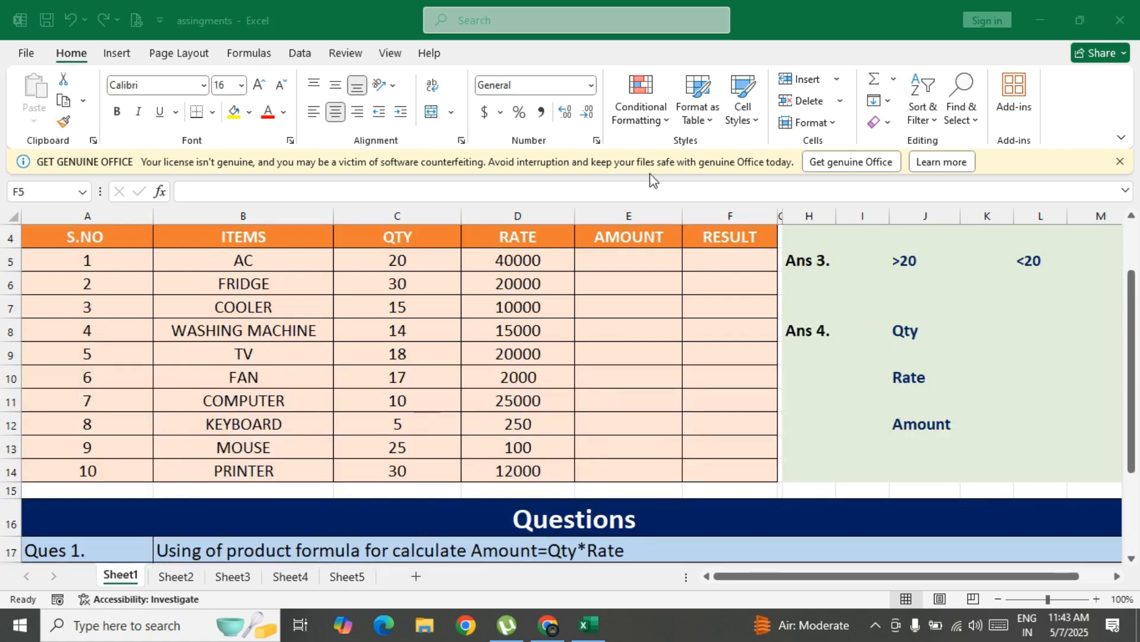
{"action": "left_click", "coordinate": [640, 256]}
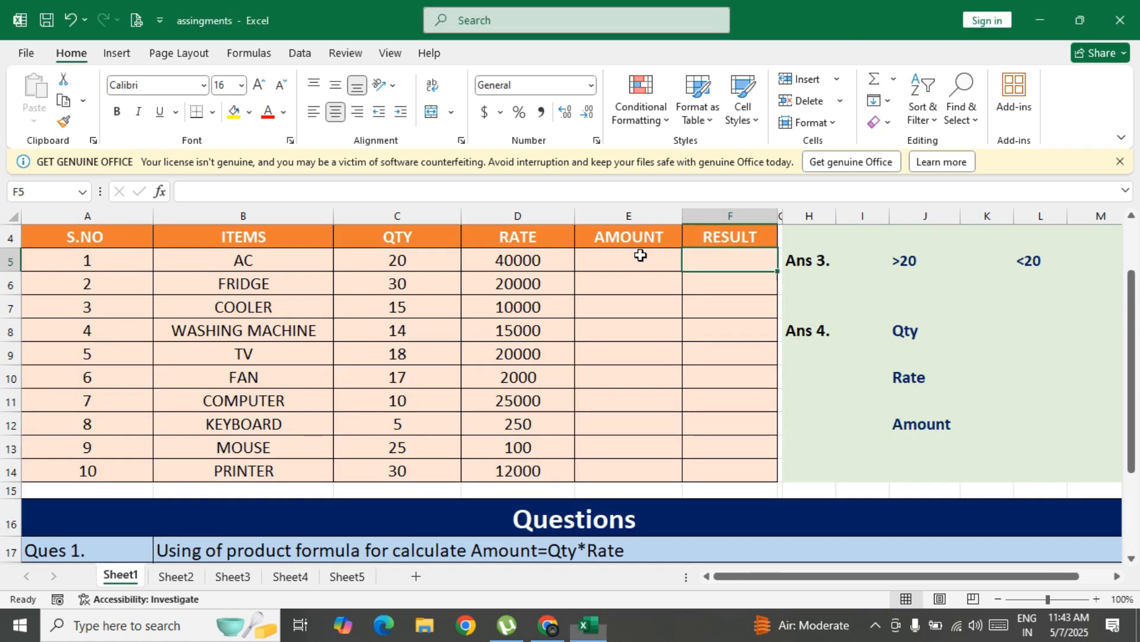
{"action": "left_click", "coordinate": [641, 256]}
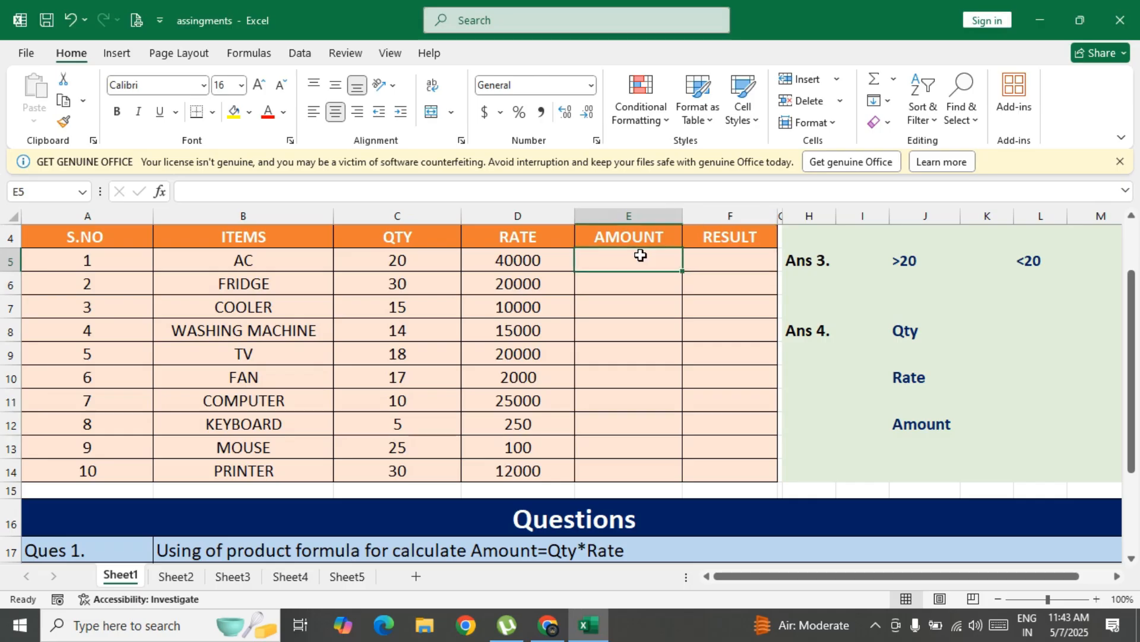
{"action": "type", "text": "="}
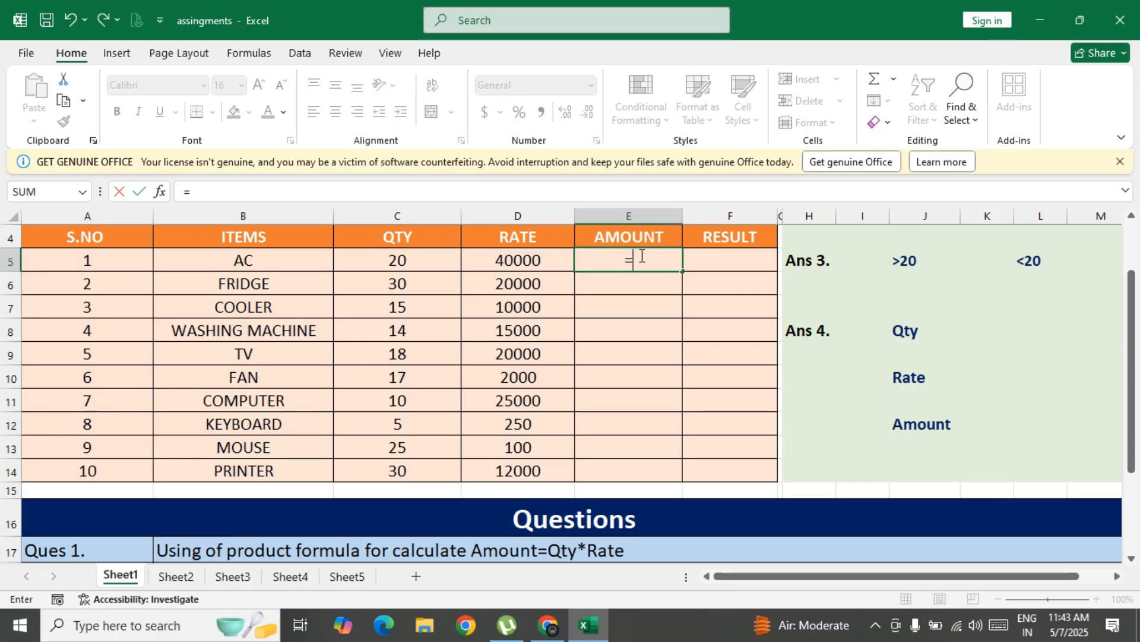
{"action": "left_click", "coordinate": [393, 258]}
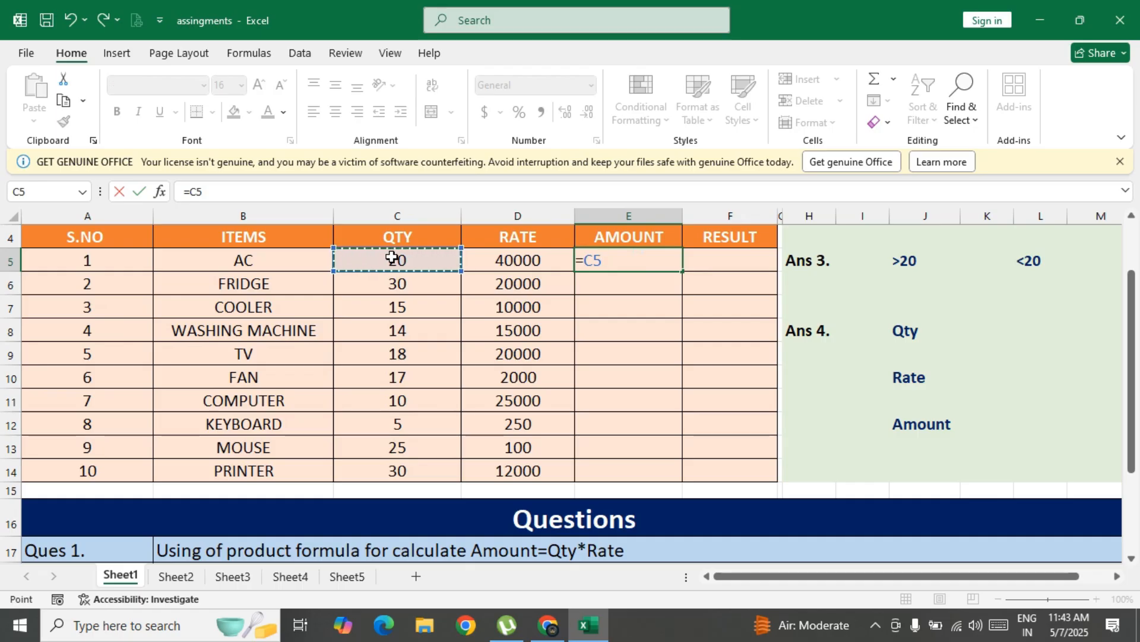
{"action": "type", "text": "*"}
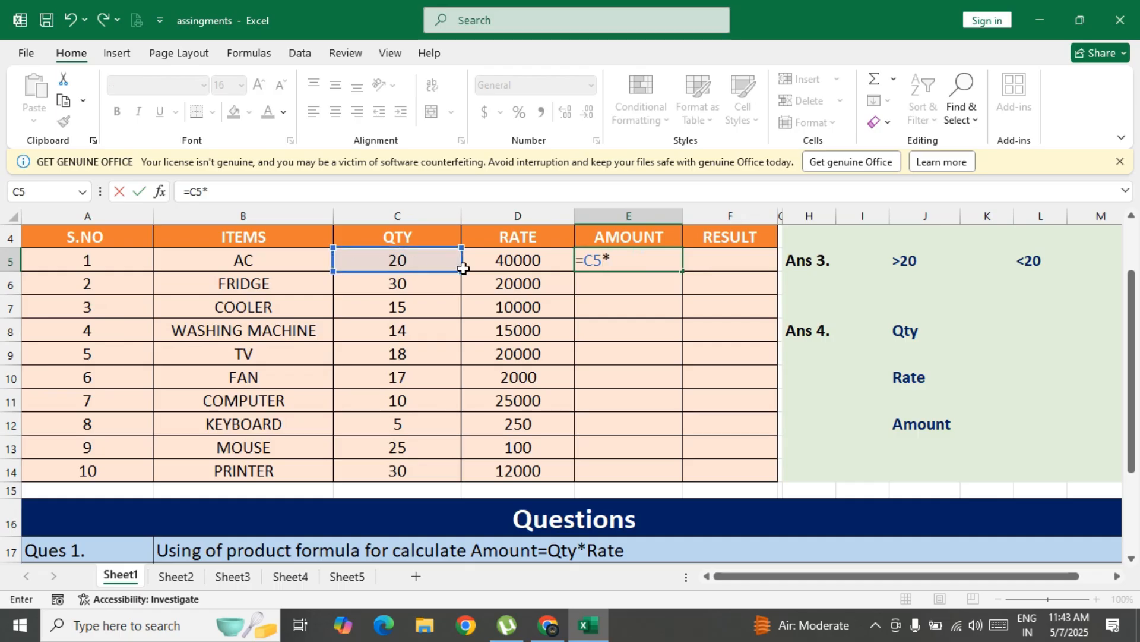
{"action": "left_click", "coordinate": [496, 265]}
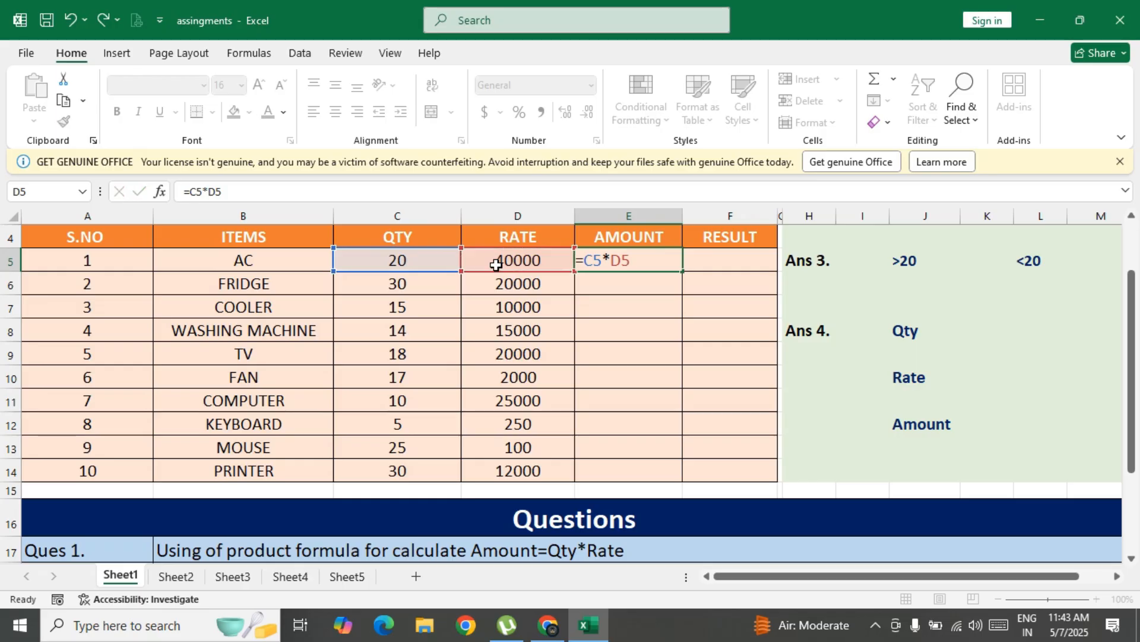
{"action": "key", "text": "Return"}
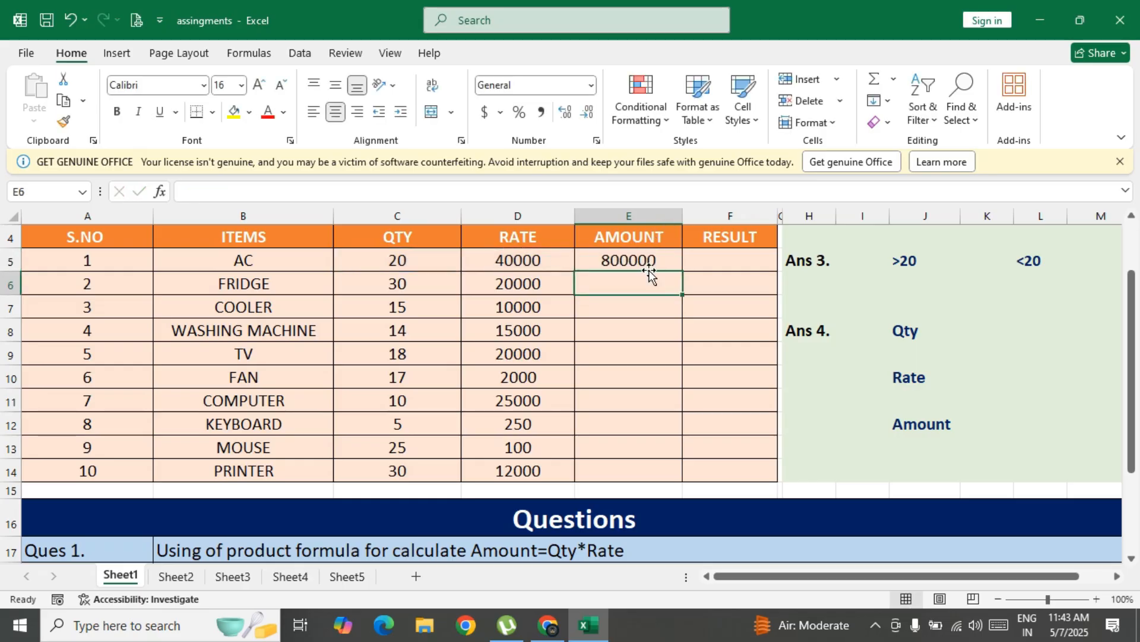
{"action": "left_click_drag", "start_coordinate": [642, 260], "coordinate": [634, 476]}
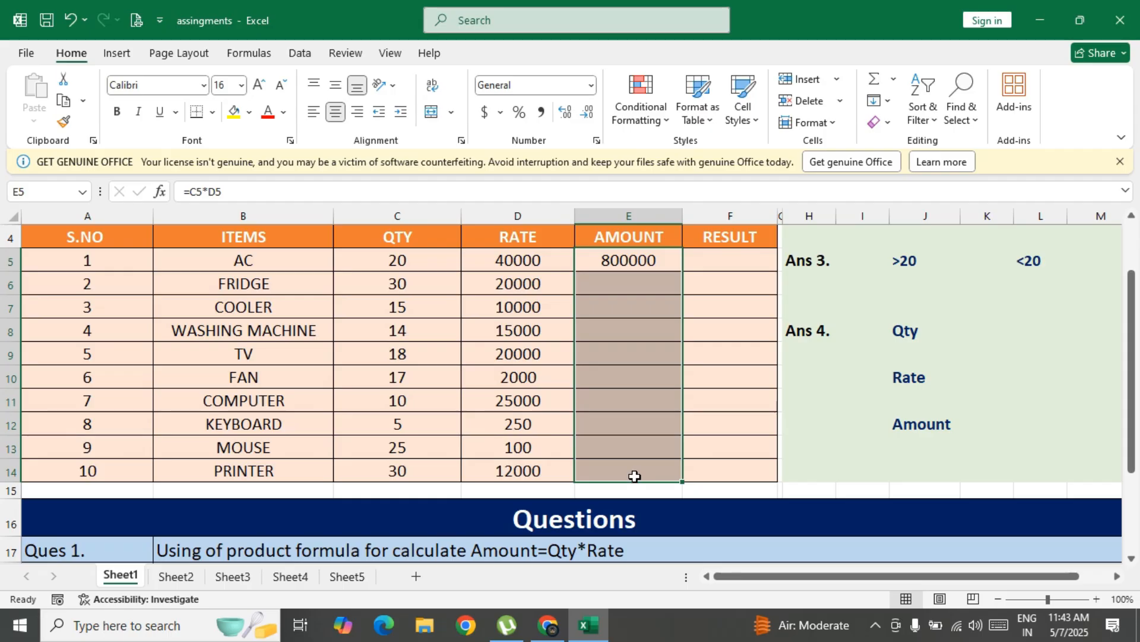
{"action": "key", "text": "ctrl+d"}
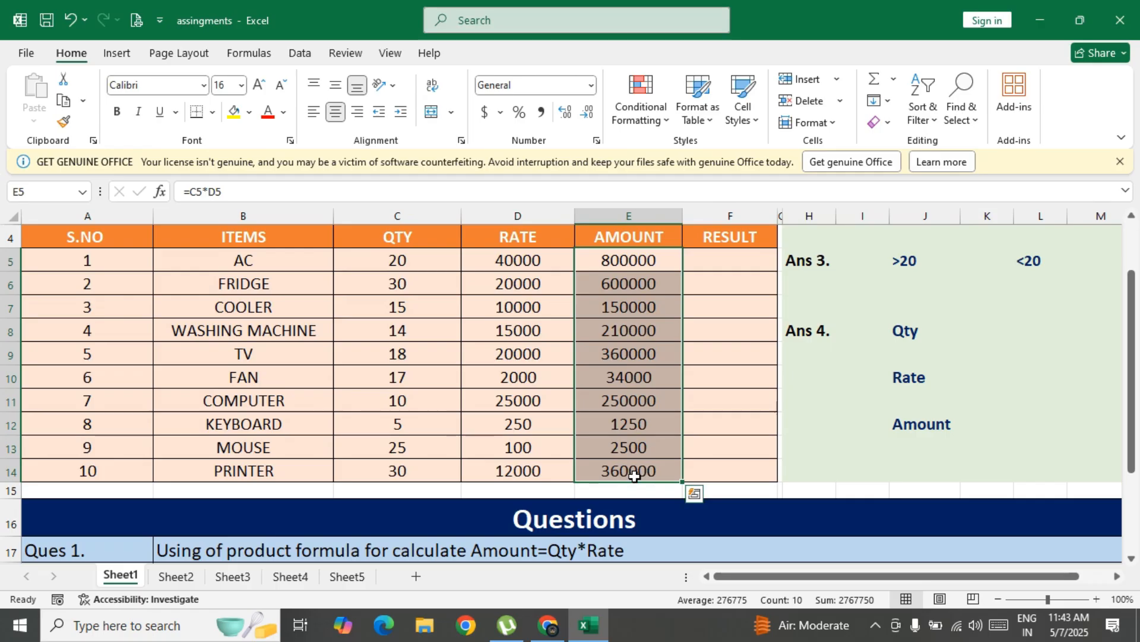
Correct the text of Ques 2 in B18 to read "How many items in a list".
{"action": "scroll", "coordinate": [635, 475], "scroll_direction": "down", "scroll_amount": 1}
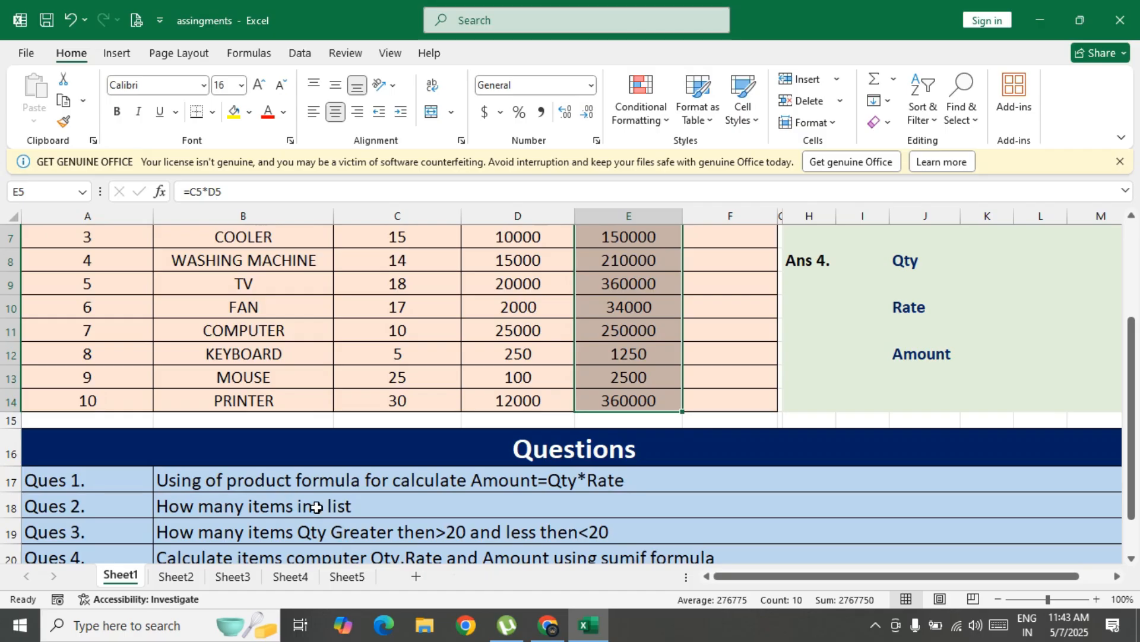
{"action": "double_click", "coordinate": [190, 503]}
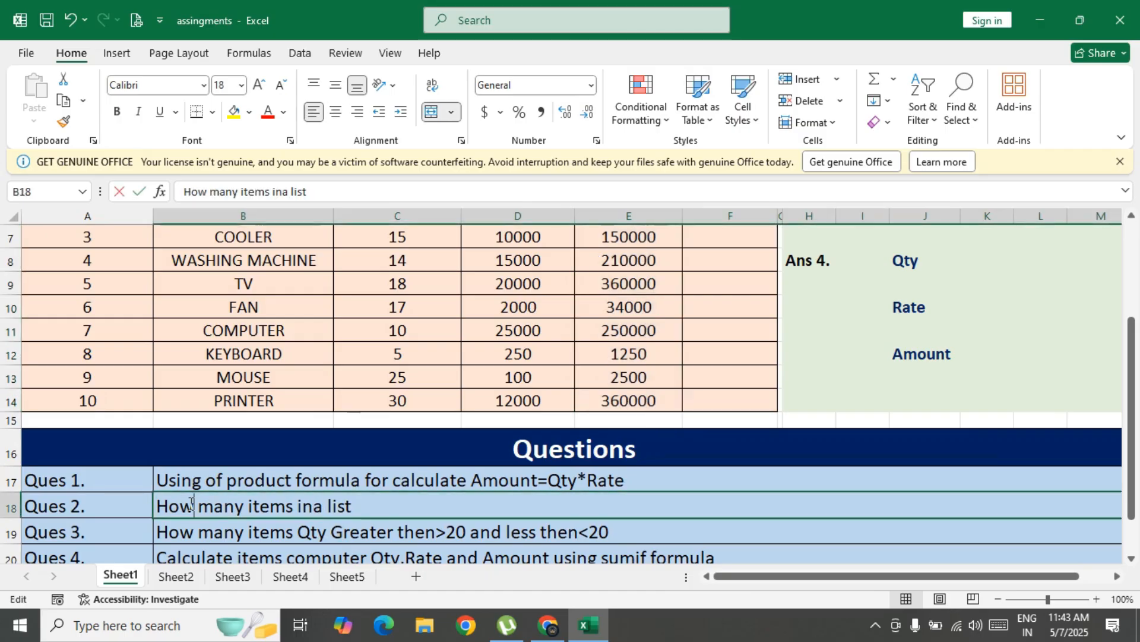
{"action": "key", "text": "Right"}
{"action": "key", "text": "Right"}
{"action": "key", "text": "Right"}
{"action": "key", "text": "Right"}
{"action": "key", "text": "Right"}
{"action": "key", "text": "Right"}
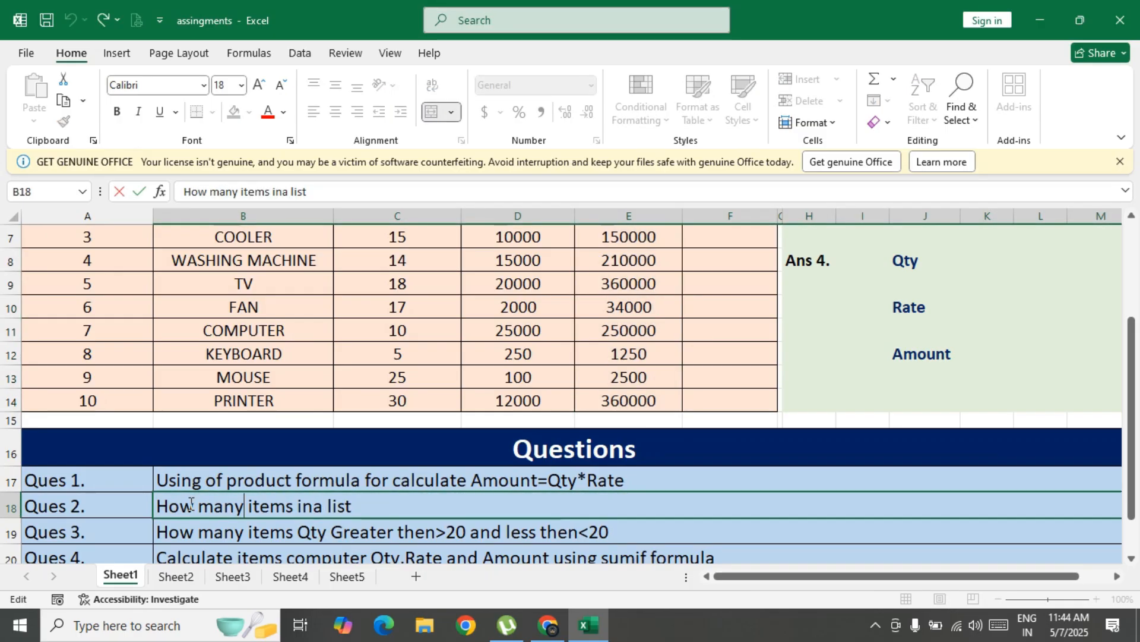
{"action": "key", "text": "Right"}
{"action": "key", "text": "Right"}
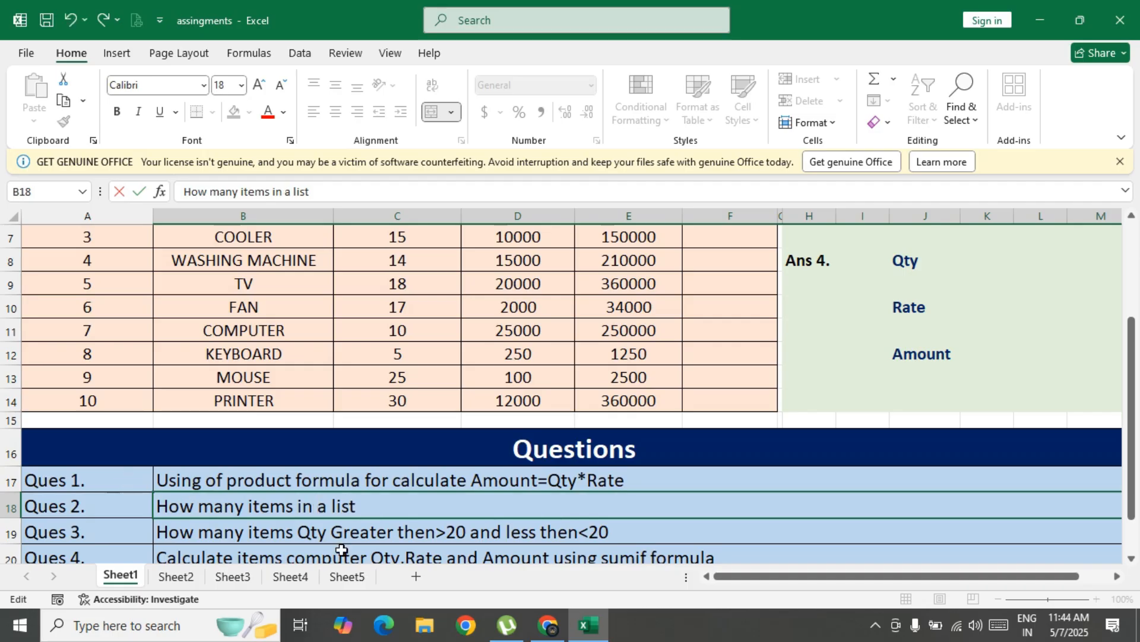
{"action": "left_click", "coordinate": [400, 511]}
{"action": "scroll", "coordinate": [400, 514], "scroll_direction": "up", "scroll_amount": 2}
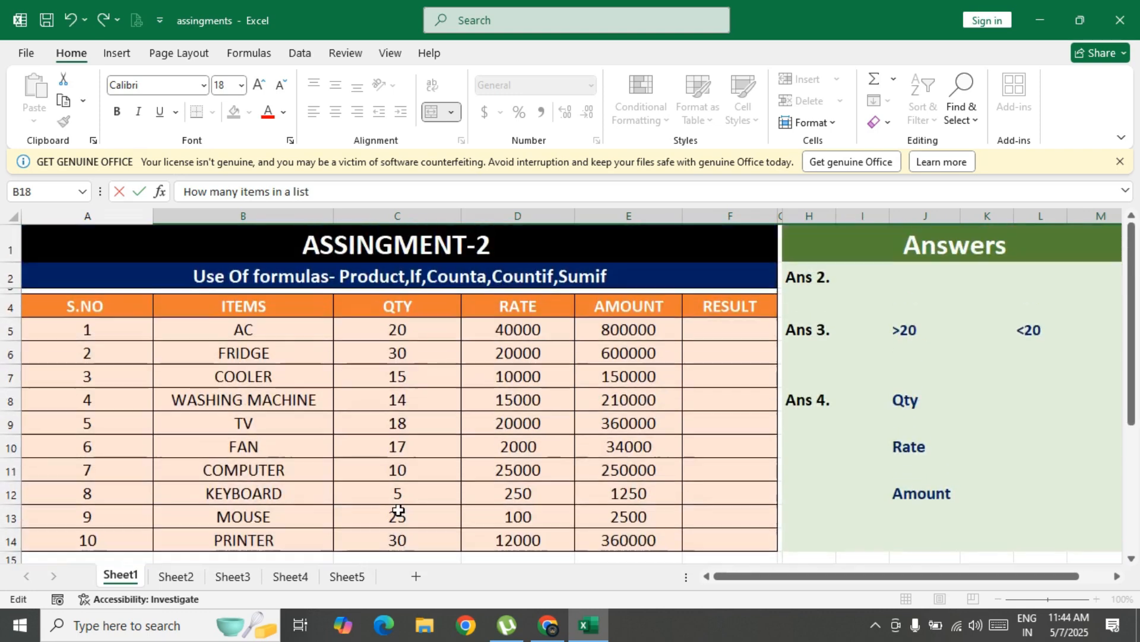
{"action": "left_click", "coordinate": [895, 276]}
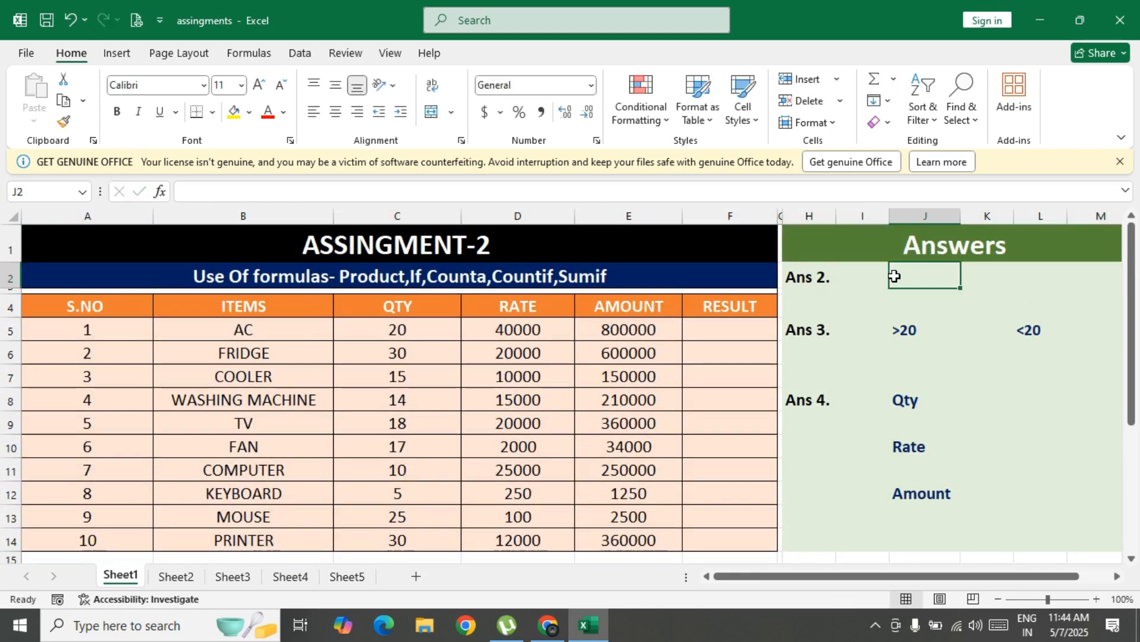
{"action": "type", "text": "="}
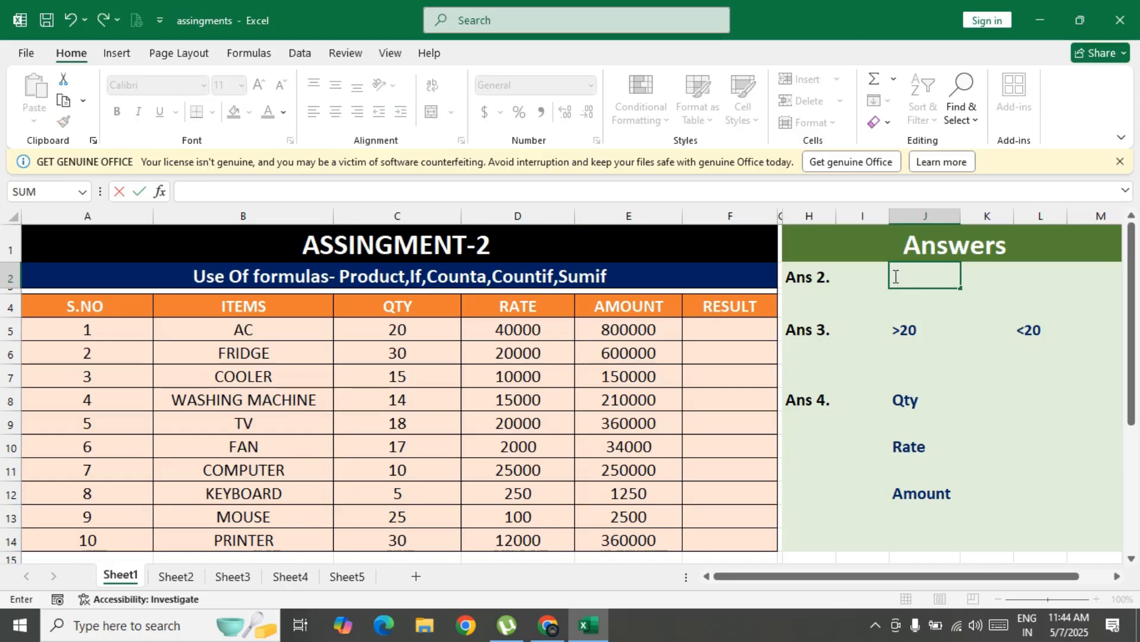
{"action": "key", "text": "Escape"}
Count the items in the list by entering =COUNTA(B5:B14) in I2, beside Ans 2.
{"action": "left_click", "coordinate": [873, 275]}
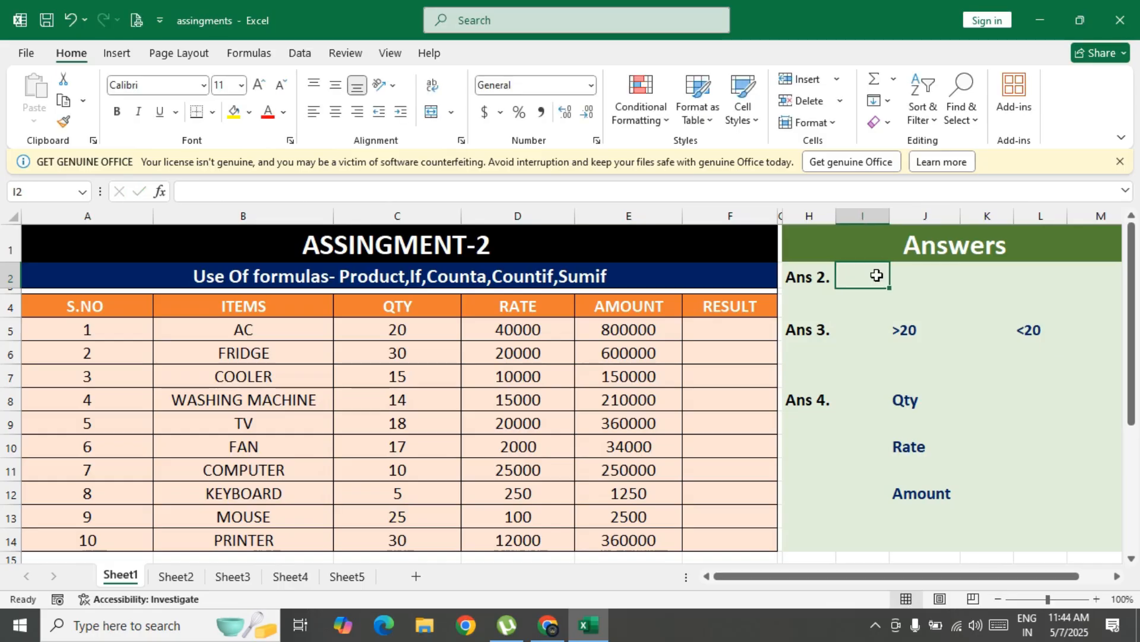
{"action": "type", "text": "="}
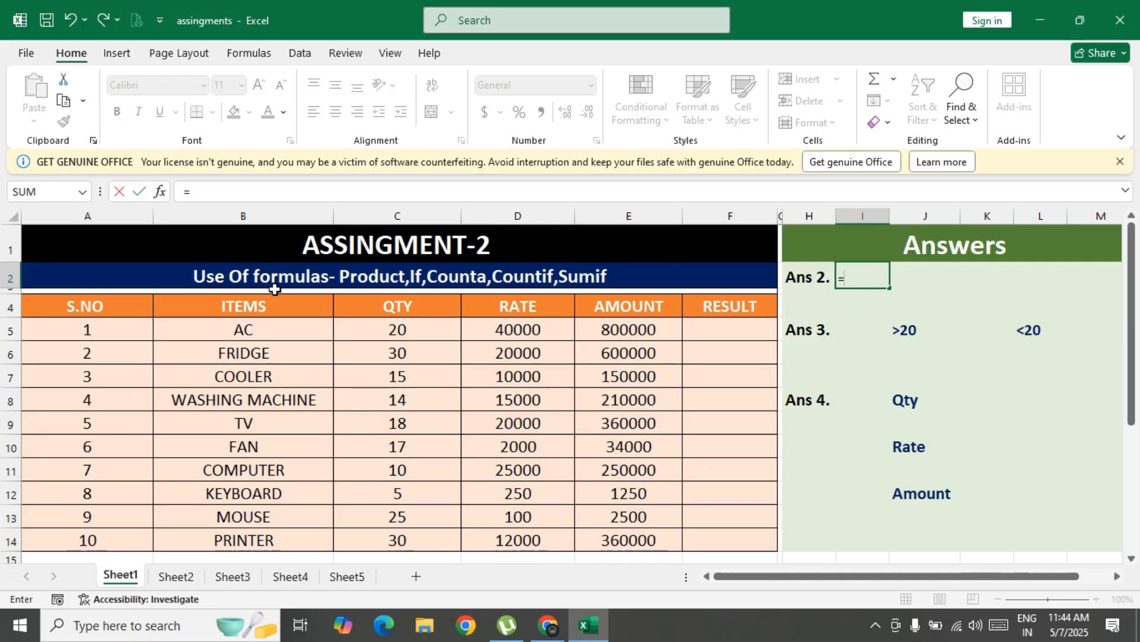
{"action": "type", "text": "COUNTA"}
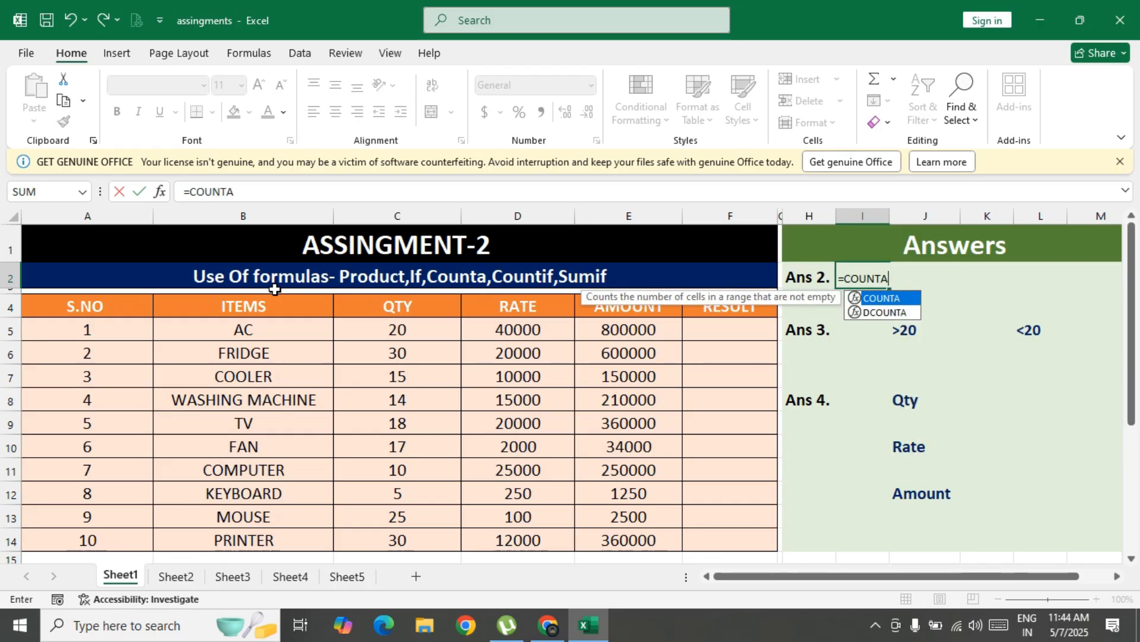
{"action": "type", "text": "("}
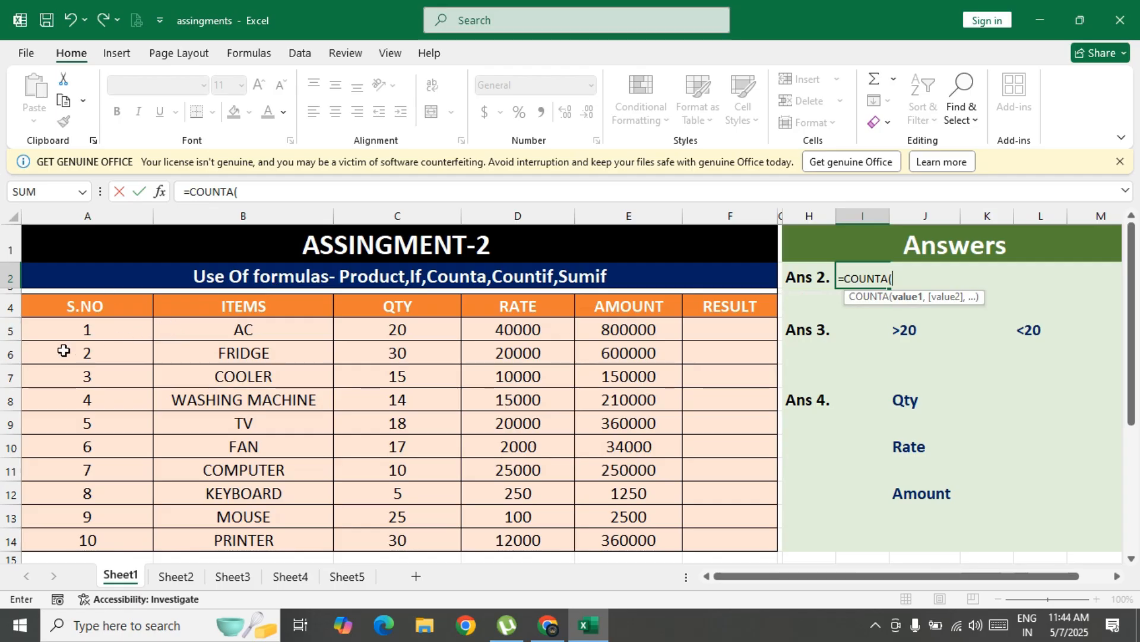
{"action": "left_click_drag", "start_coordinate": [212, 328], "coordinate": [199, 471]}
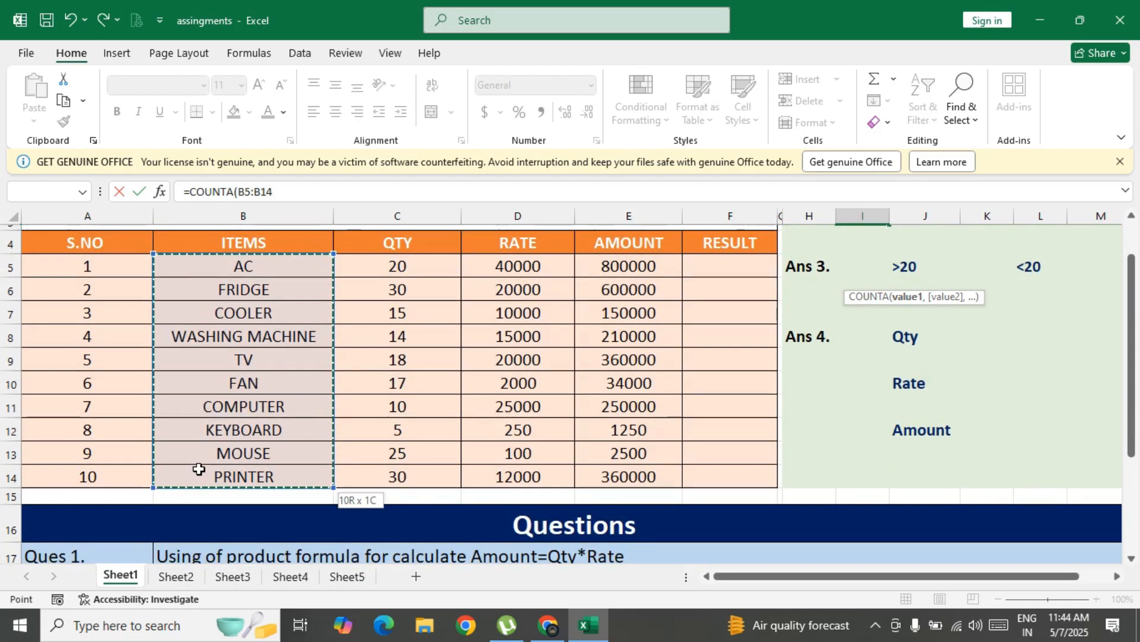
{"action": "type", "text": ")"}
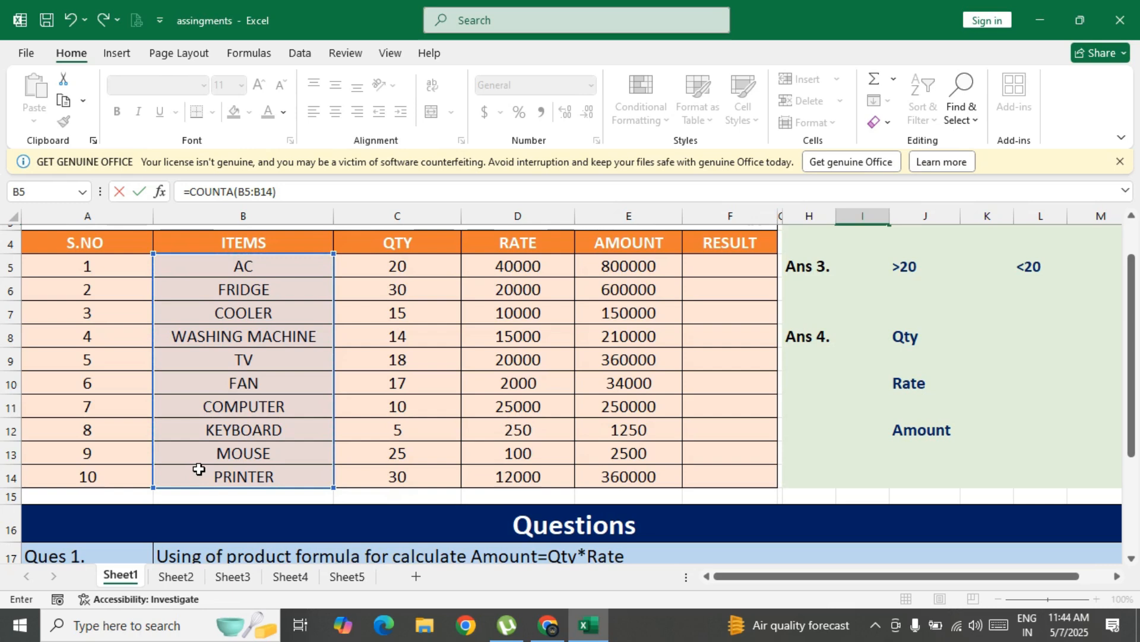
{"action": "key", "text": "Return"}
{"action": "scroll", "coordinate": [829, 484], "scroll_direction": "up", "scroll_amount": 1}
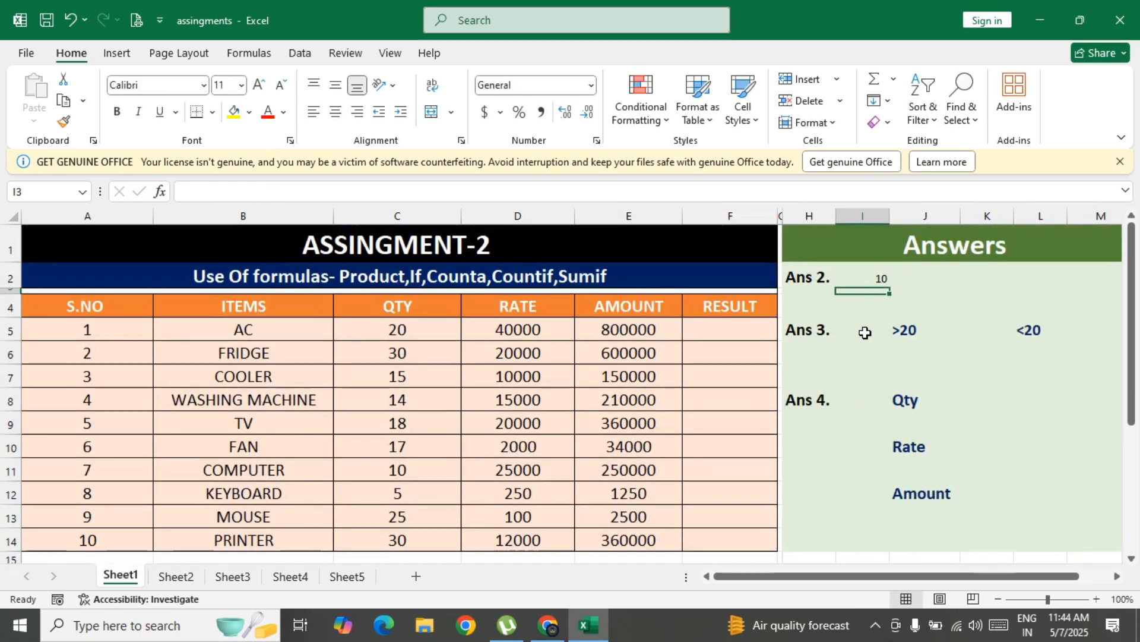
Format the Ans 2 result in I2 as bold with font size 16.
{"action": "left_click", "coordinate": [878, 277]}
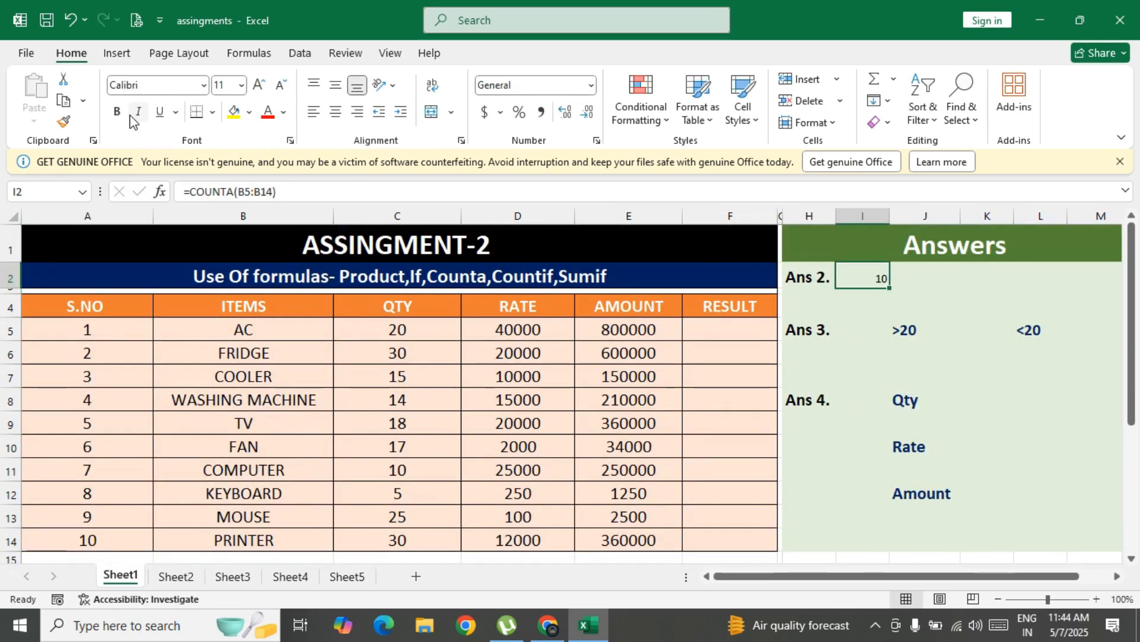
{"action": "left_click", "coordinate": [259, 85]}
{"action": "left_click", "coordinate": [259, 84]}
{"action": "left_click", "coordinate": [259, 85]}
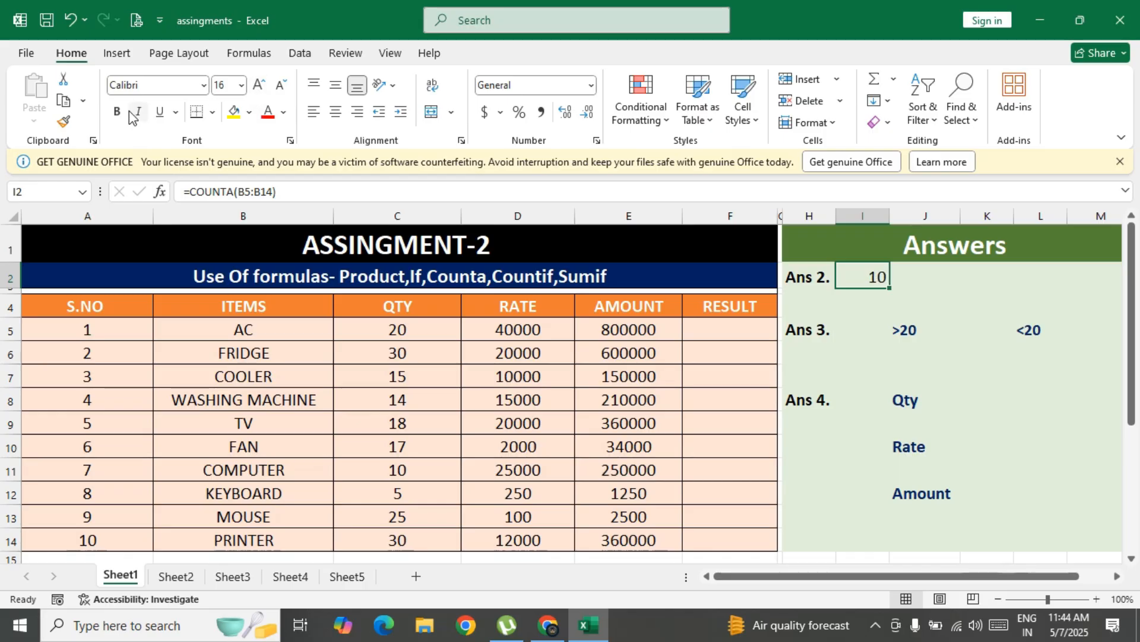
{"action": "left_click", "coordinate": [117, 111]}
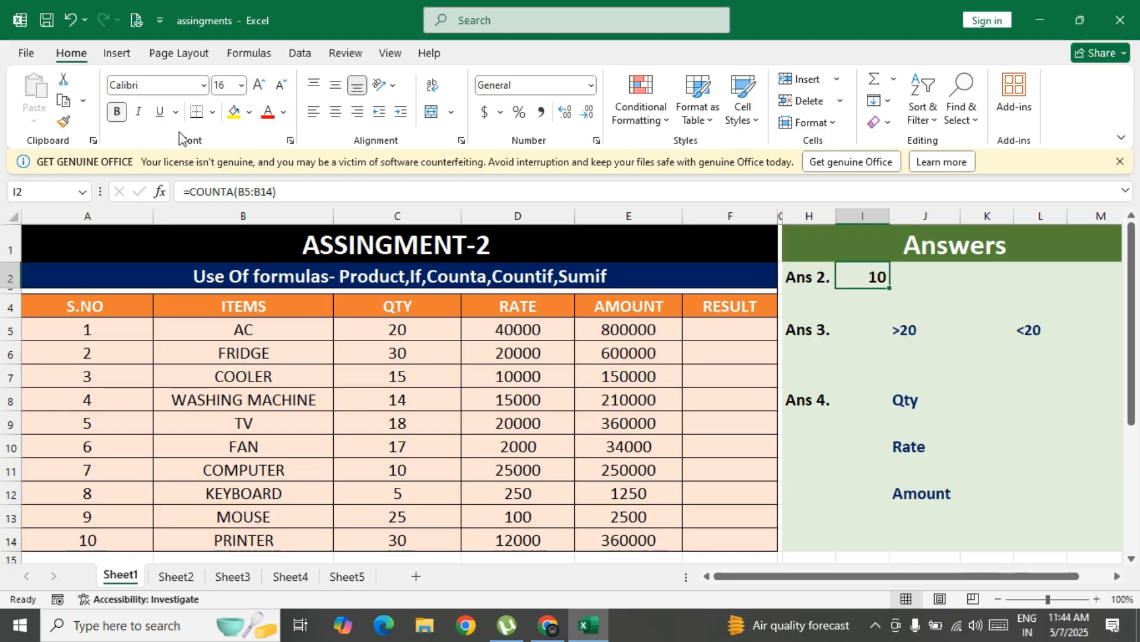
Make the empty answer cells J6 and L6 under >20 and <20 bold and enlarge their font, with J6 at size 18.
{"action": "left_click", "coordinate": [901, 354]}
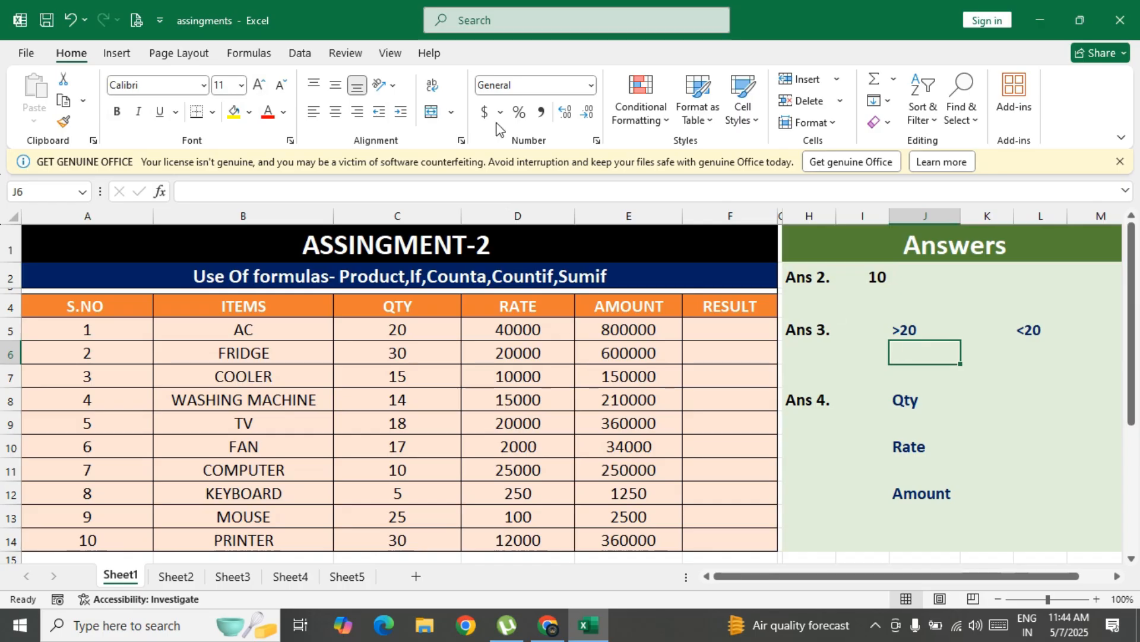
{"action": "left_click", "coordinate": [260, 85]}
{"action": "left_click", "coordinate": [260, 85]}
{"action": "left_click", "coordinate": [259, 85]}
{"action": "left_click", "coordinate": [259, 85]}
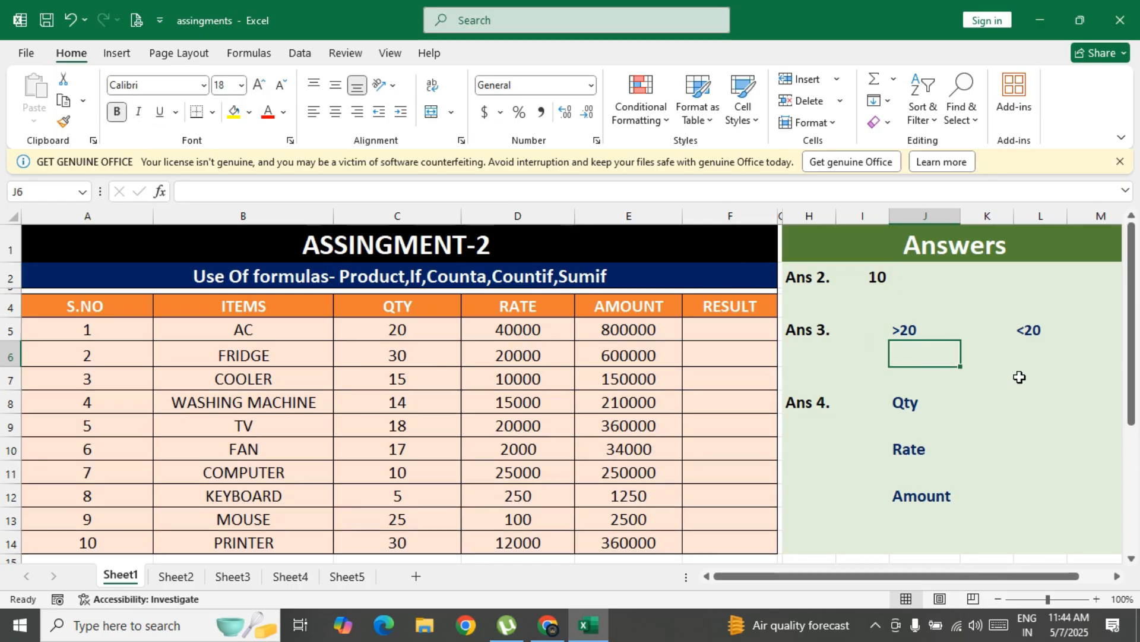
{"action": "left_click", "coordinate": [1026, 358]}
{"action": "left_click", "coordinate": [117, 112]}
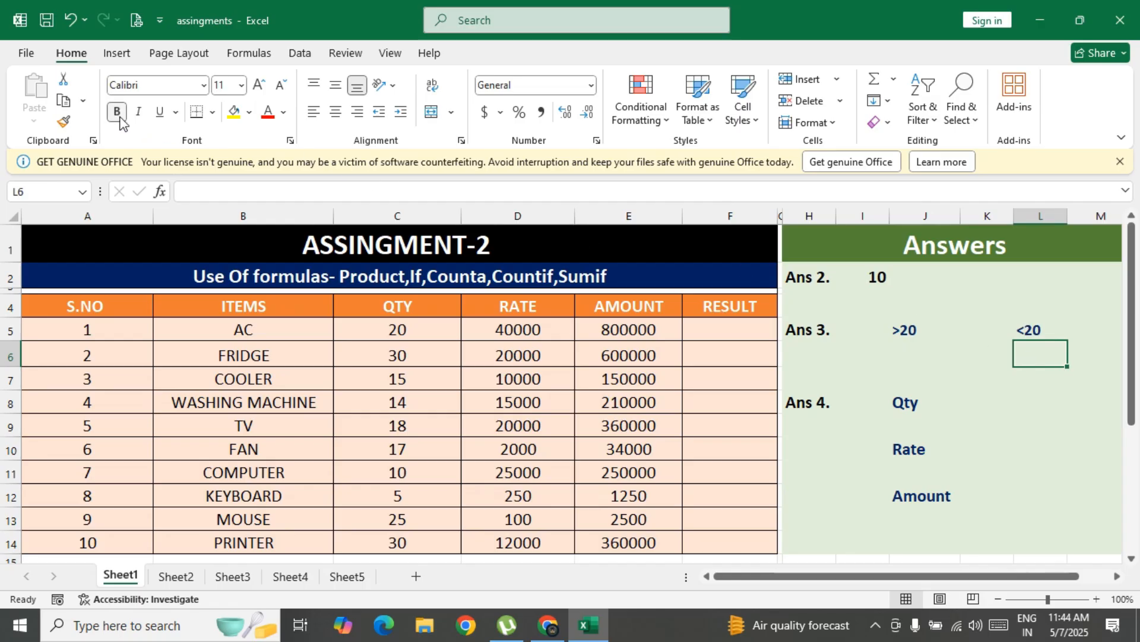
{"action": "left_click", "coordinate": [260, 87]}
Review the formula behind the Ans 2 result and read Ques 3 in the question list.
{"action": "left_click", "coordinate": [886, 278]}
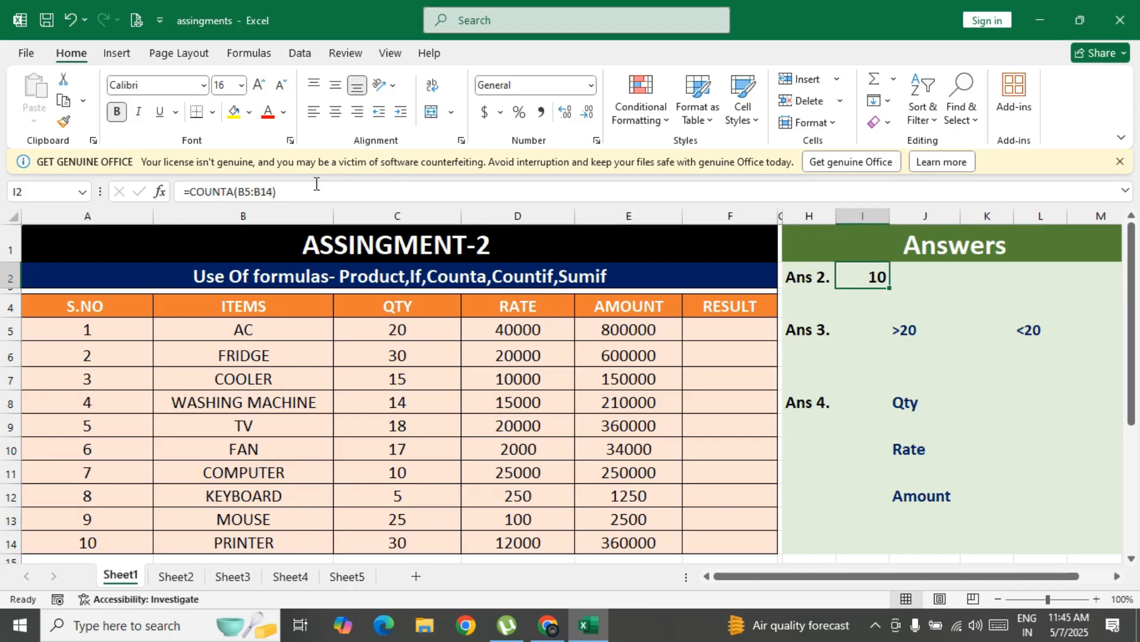
{"action": "scroll", "coordinate": [397, 300], "scroll_direction": "down", "scroll_amount": 2}
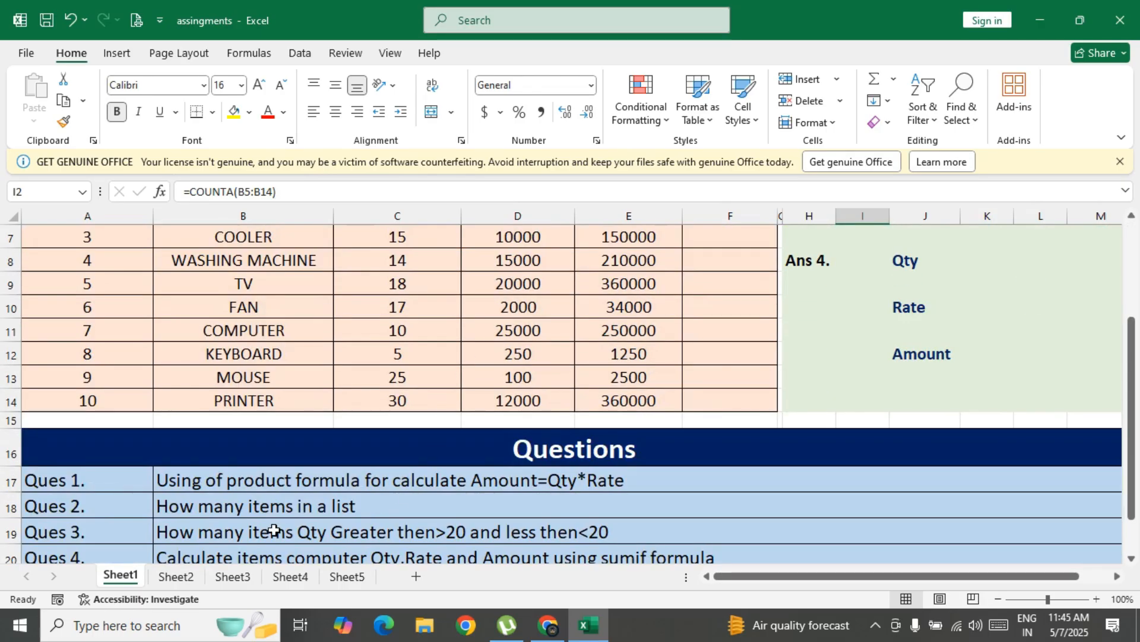
{"action": "scroll", "coordinate": [255, 534], "scroll_direction": "down", "scroll_amount": 1}
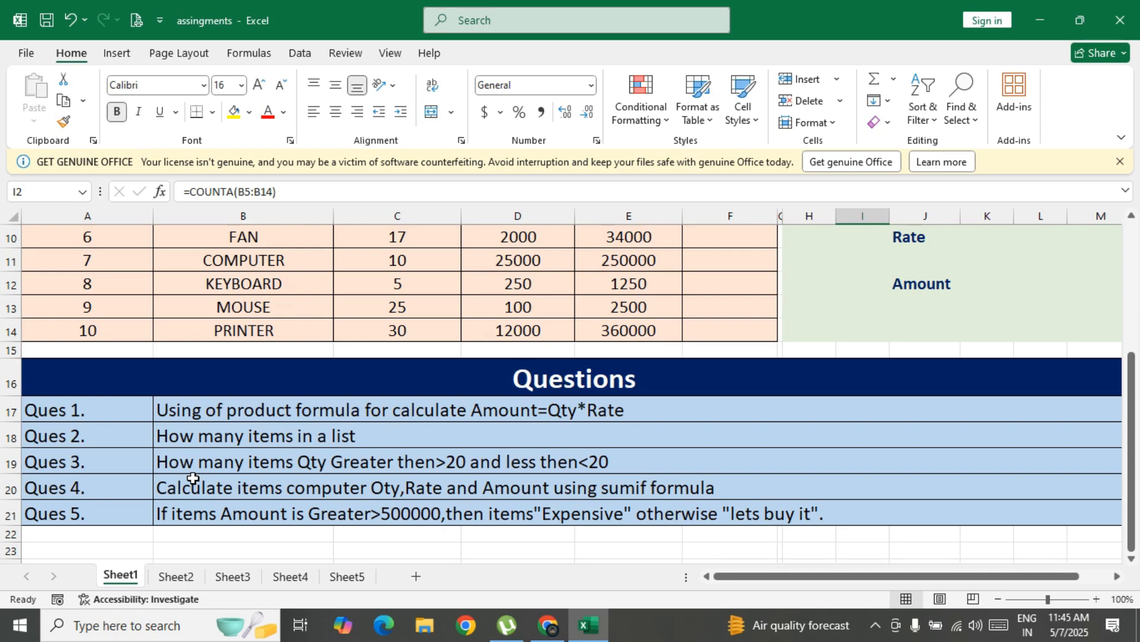
{"action": "scroll", "coordinate": [280, 336], "scroll_direction": "up", "scroll_amount": 3}
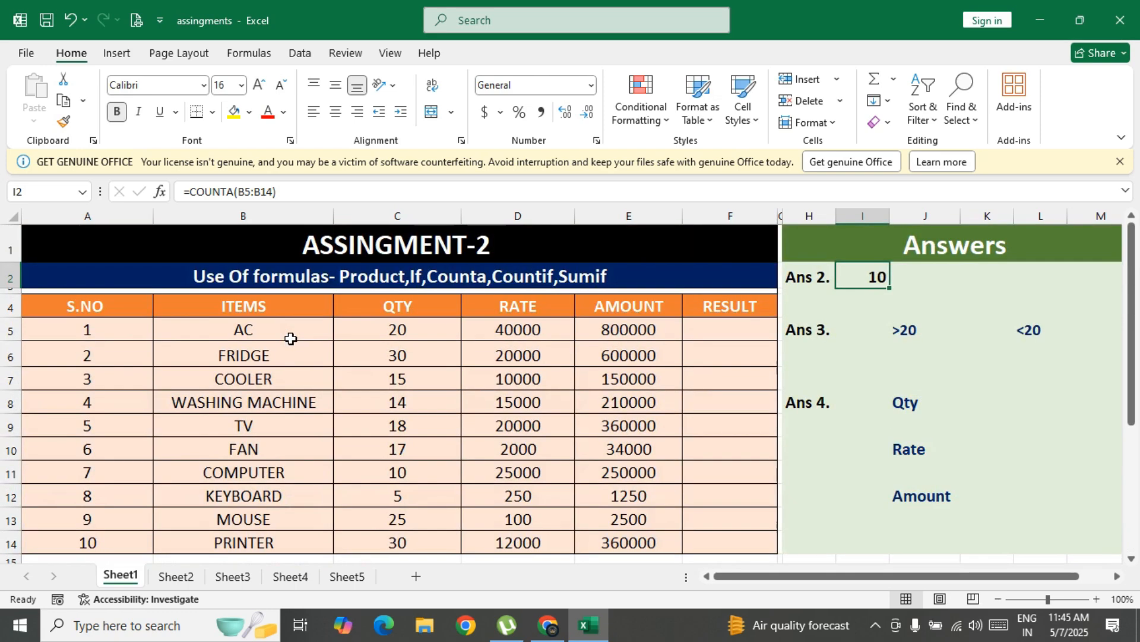
Change the less-than condition in the Ques 3 text to read "less then=<20".
{"action": "scroll", "coordinate": [383, 482], "scroll_direction": "down", "scroll_amount": 2}
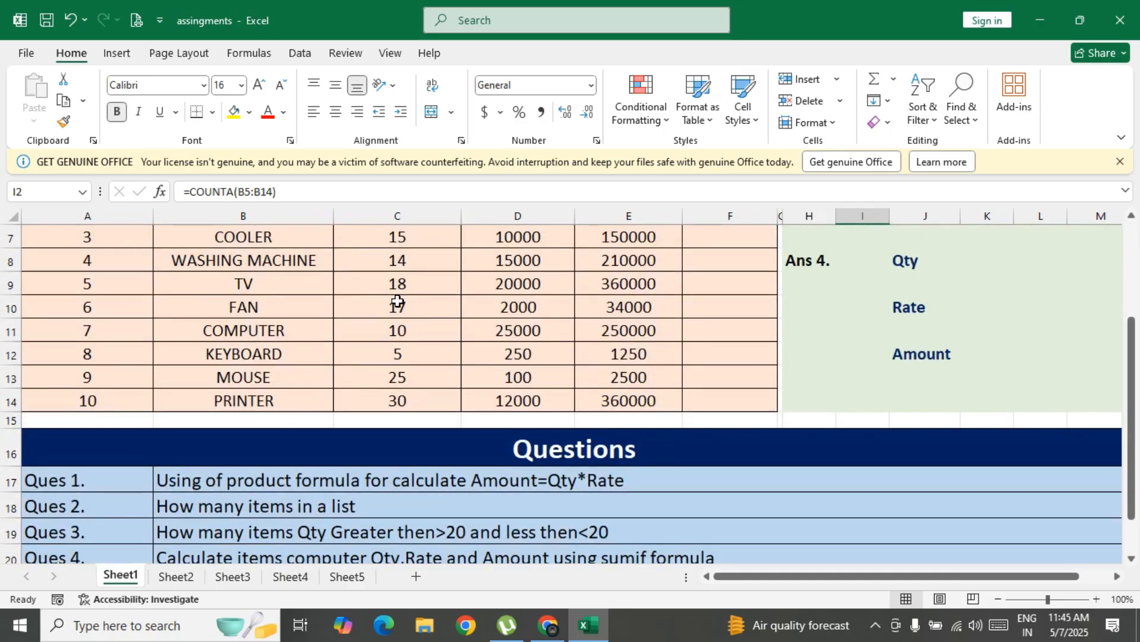
{"action": "scroll", "coordinate": [391, 400], "scroll_direction": "up", "scroll_amount": 1}
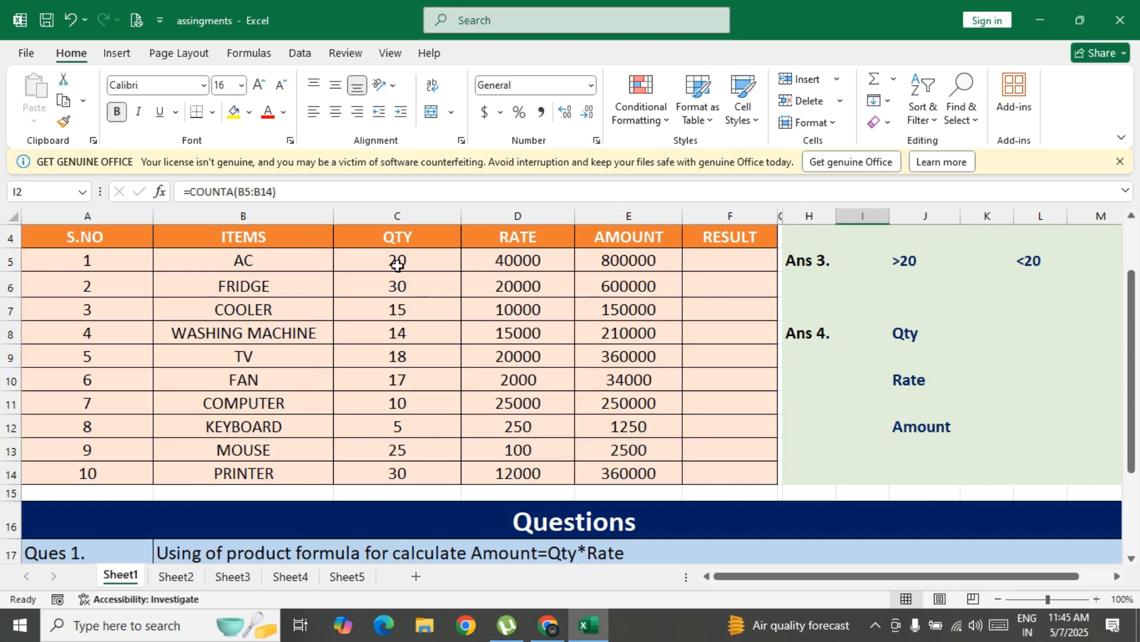
{"action": "scroll", "coordinate": [475, 427], "scroll_direction": "down", "scroll_amount": 2}
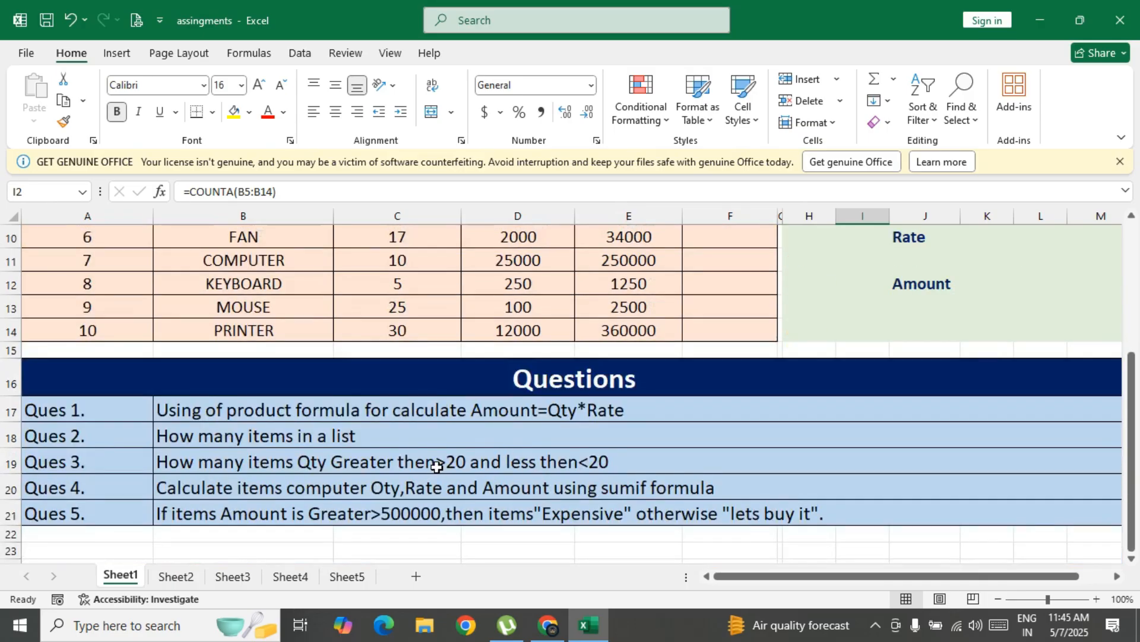
{"action": "double_click", "coordinate": [581, 462]}
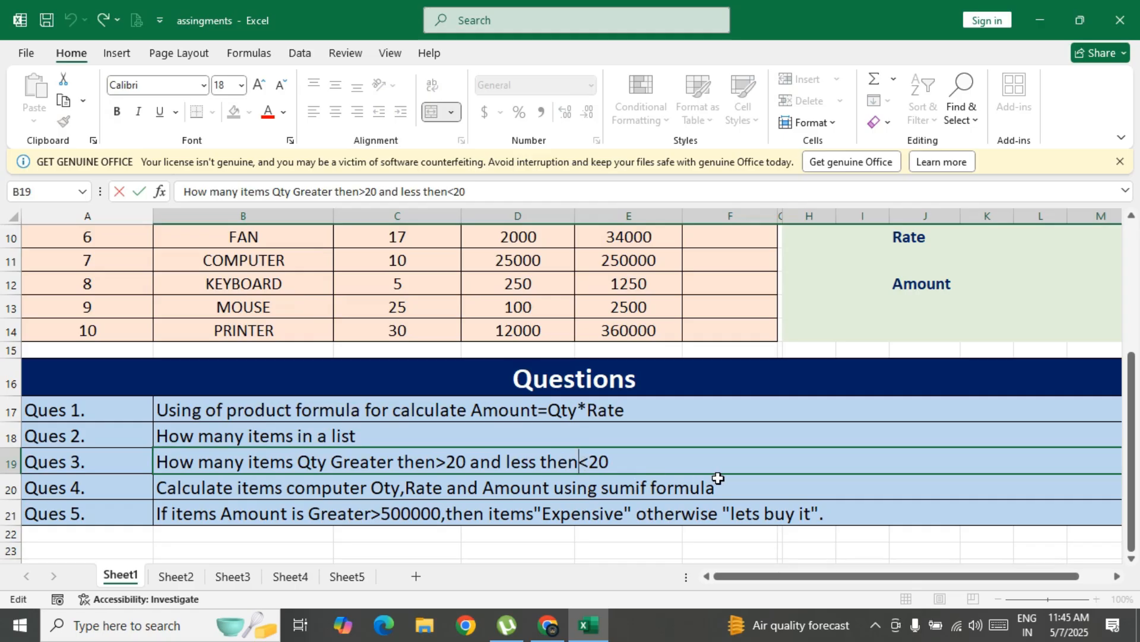
{"action": "type", "text": "="}
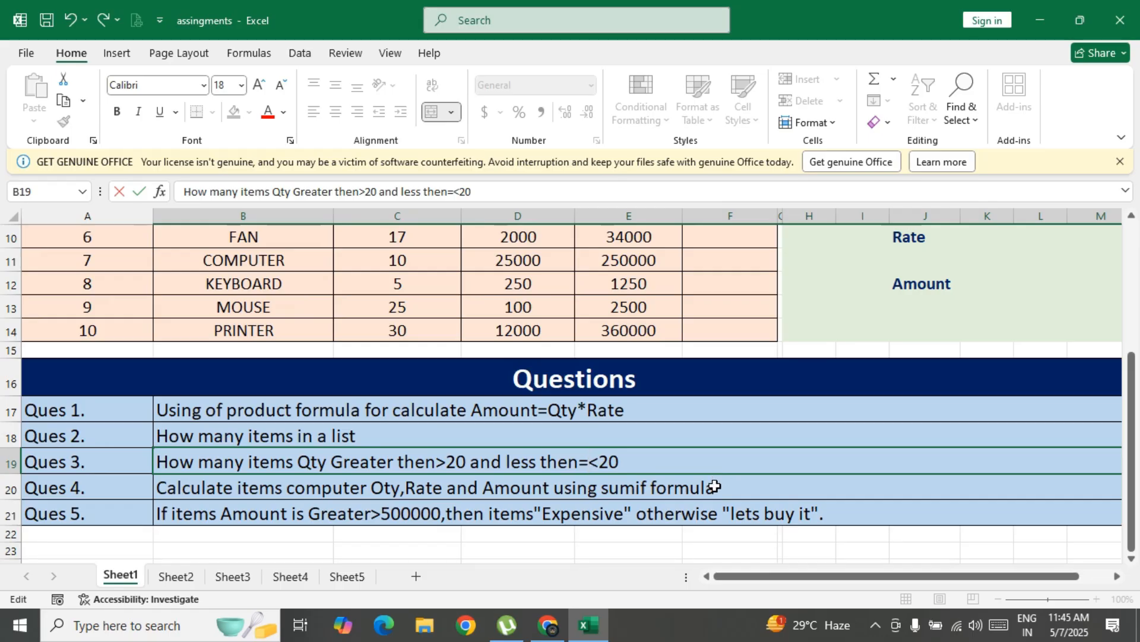
{"action": "scroll", "coordinate": [710, 485], "scroll_direction": "up", "scroll_amount": 3}
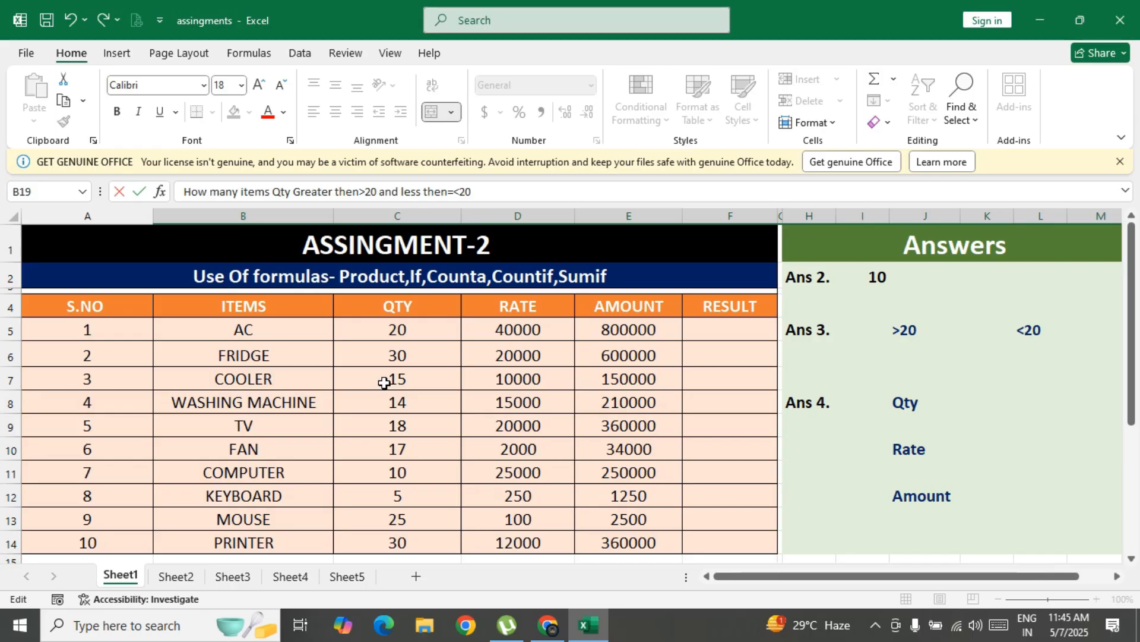
Count the quantities above 20 by entering =COUNTIF(C5:C14,">20") in J6, under the >20 label of Ans 3.
{"action": "left_click", "coordinate": [903, 351]}
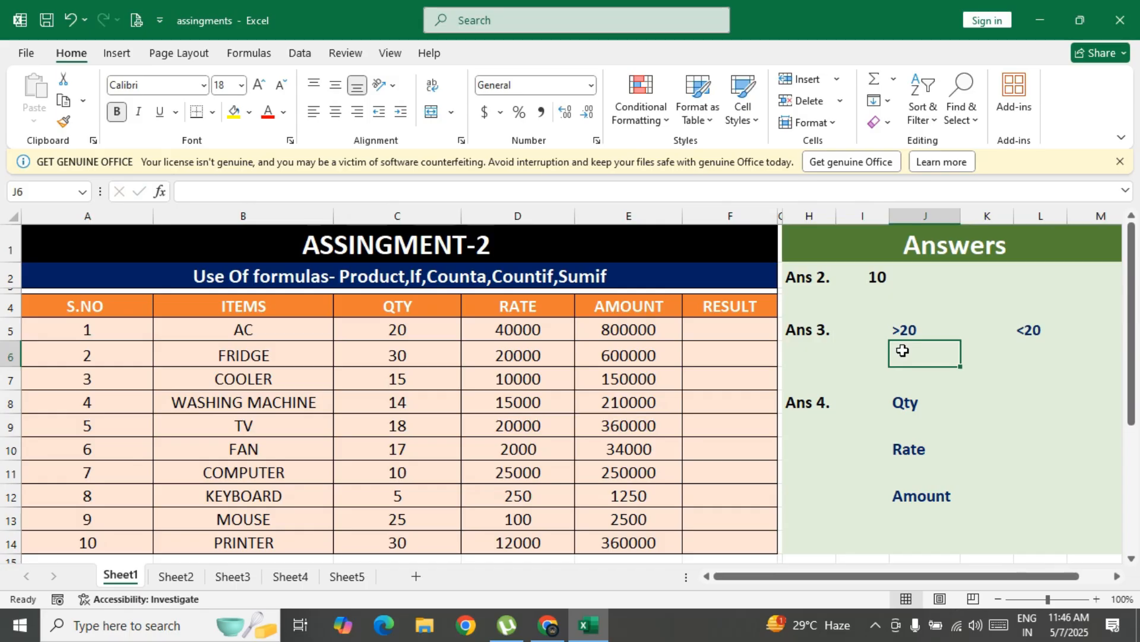
{"action": "type", "text": "="}
{"action": "type", "text": "COUNT"}
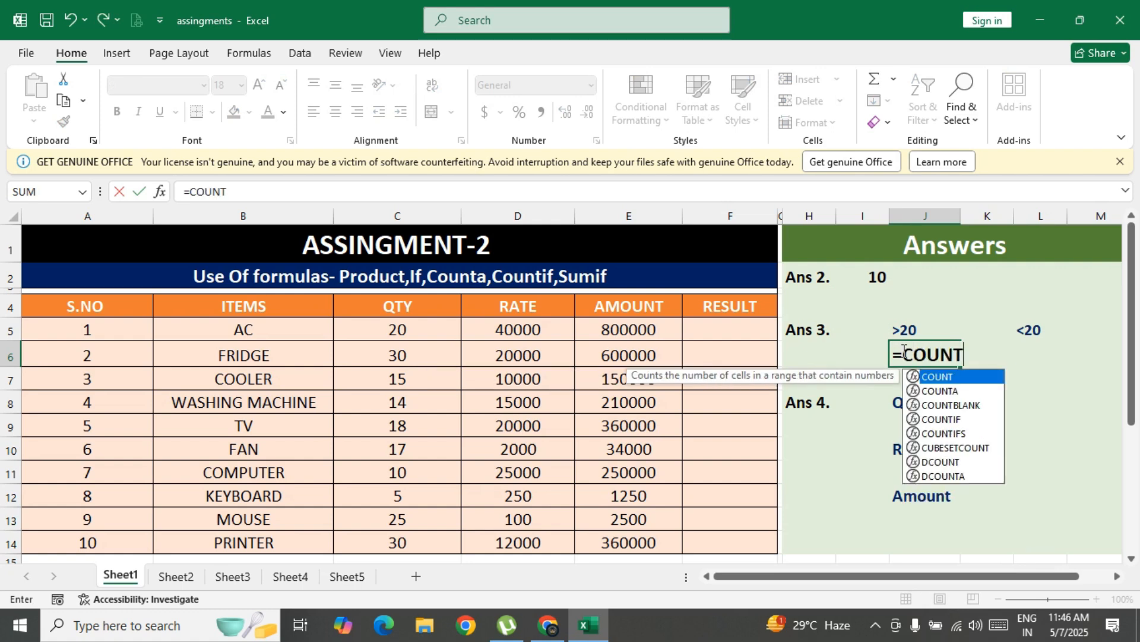
{"action": "type", "text": "IF"}
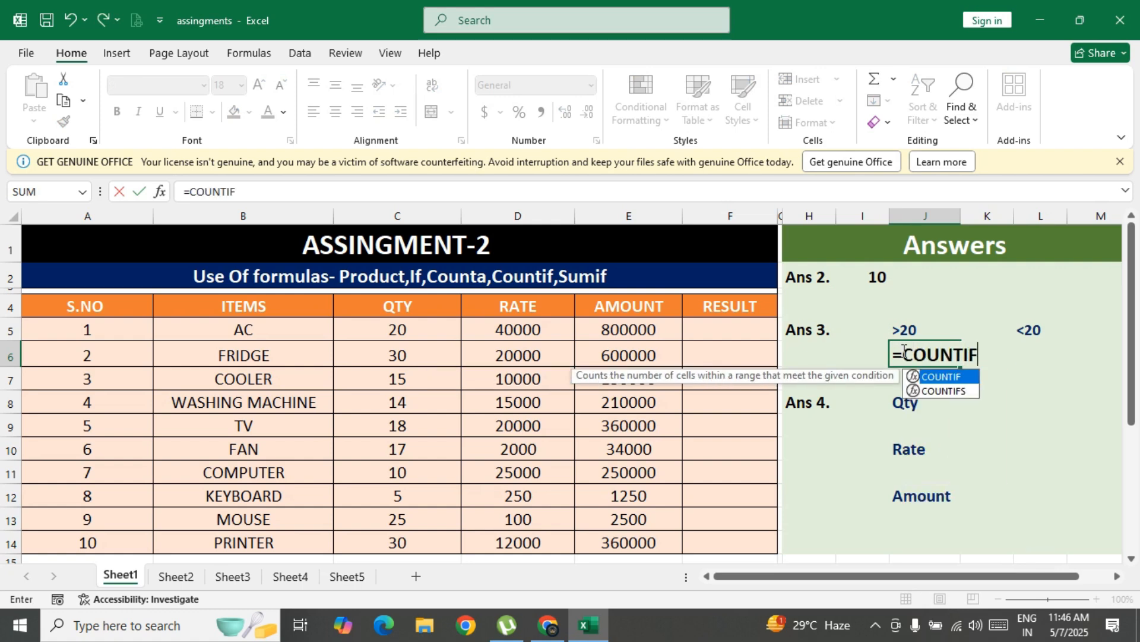
{"action": "type", "text": "("}
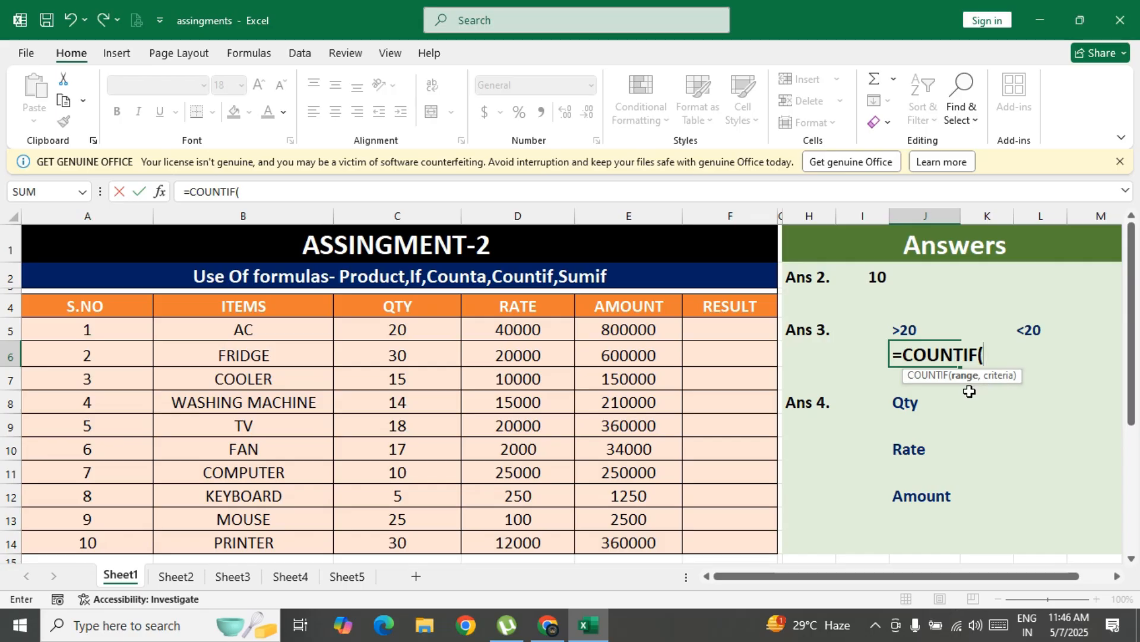
{"action": "left_click_drag", "start_coordinate": [387, 333], "coordinate": [371, 552]}
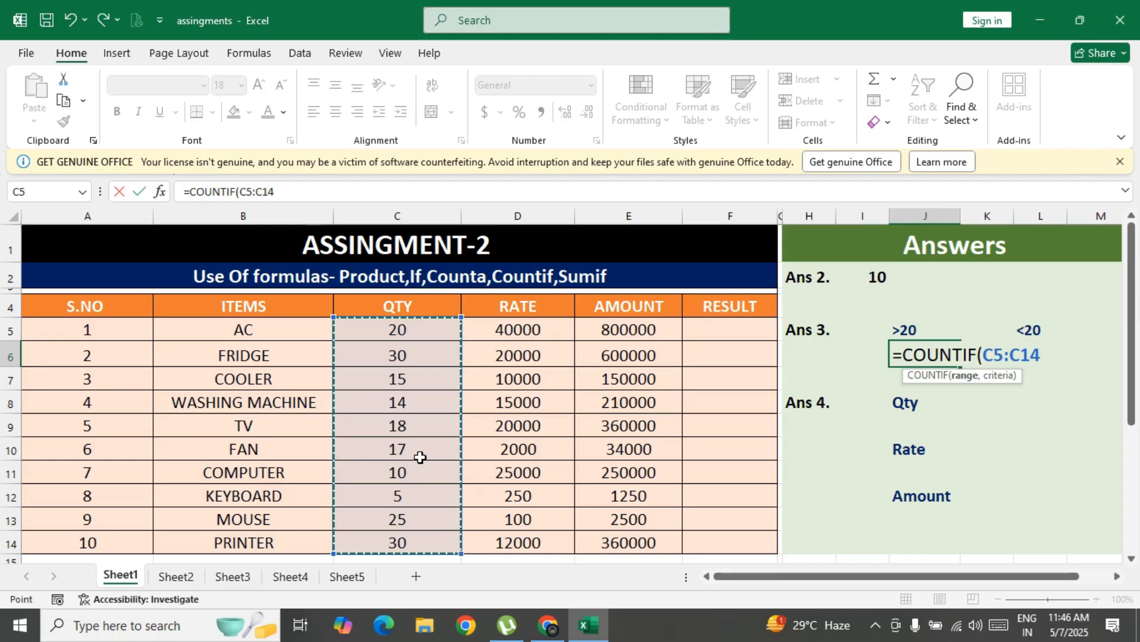
{"action": "type", "text": ","}
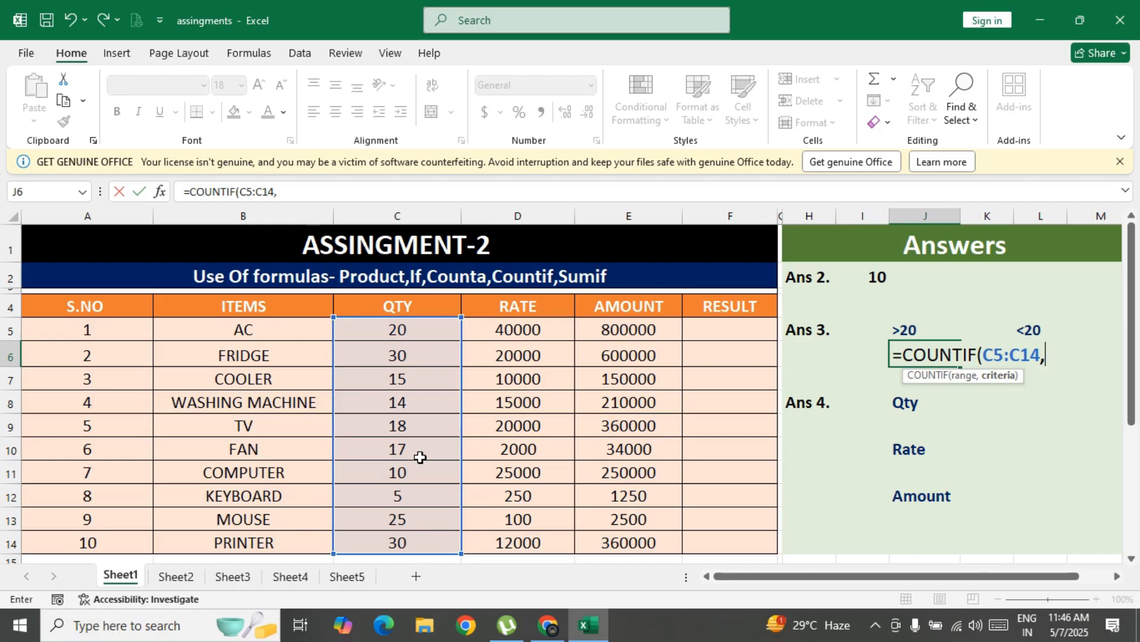
{"action": "type", "text": "\">20\""}
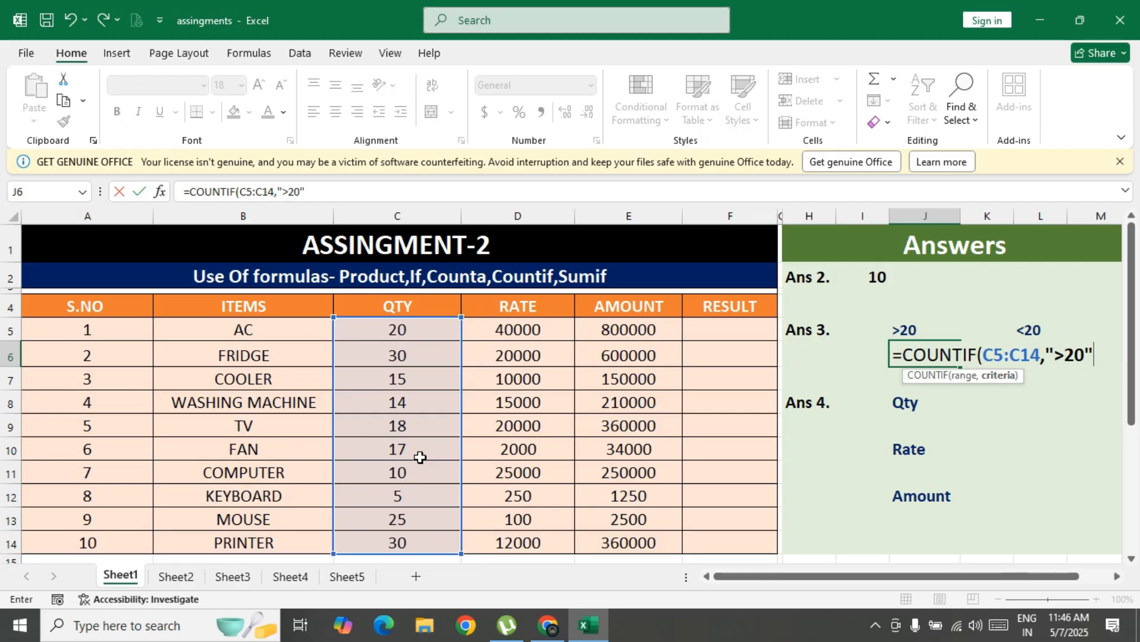
{"action": "type", "text": ")"}
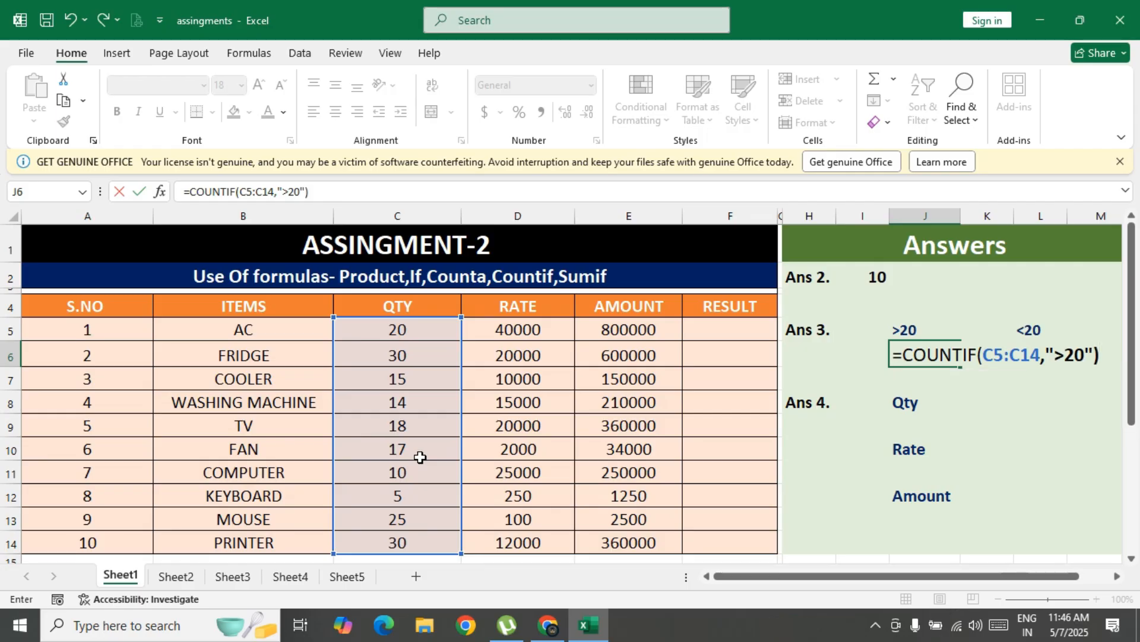
{"action": "key", "text": "Return"}
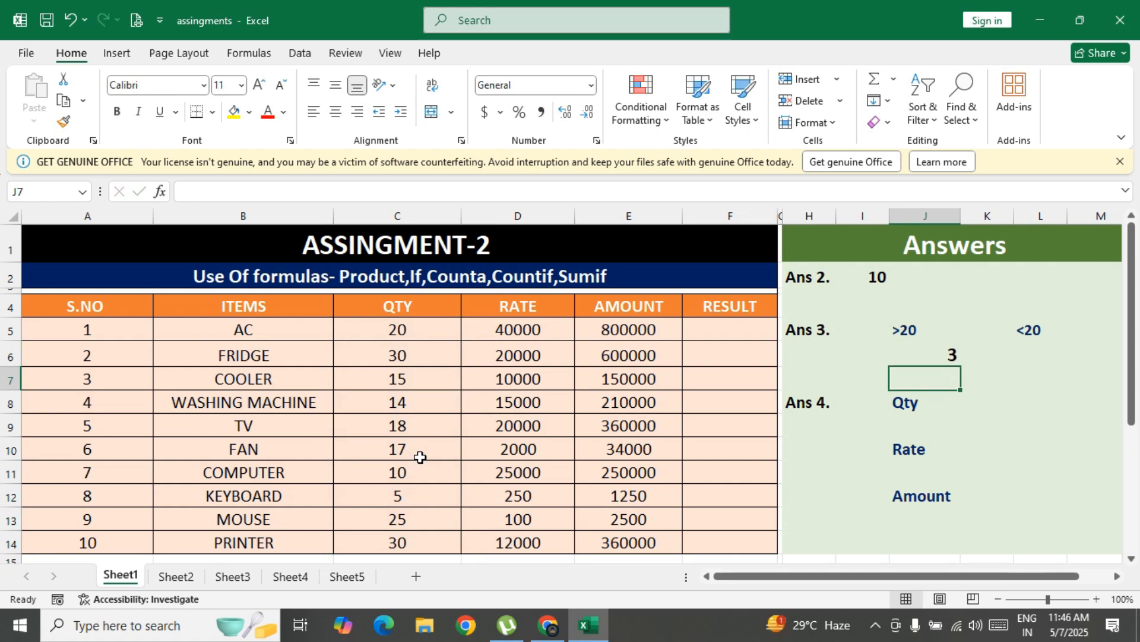
Check in the item list which items have a quantity greater than 20.
{"action": "left_click", "coordinate": [261, 425]}
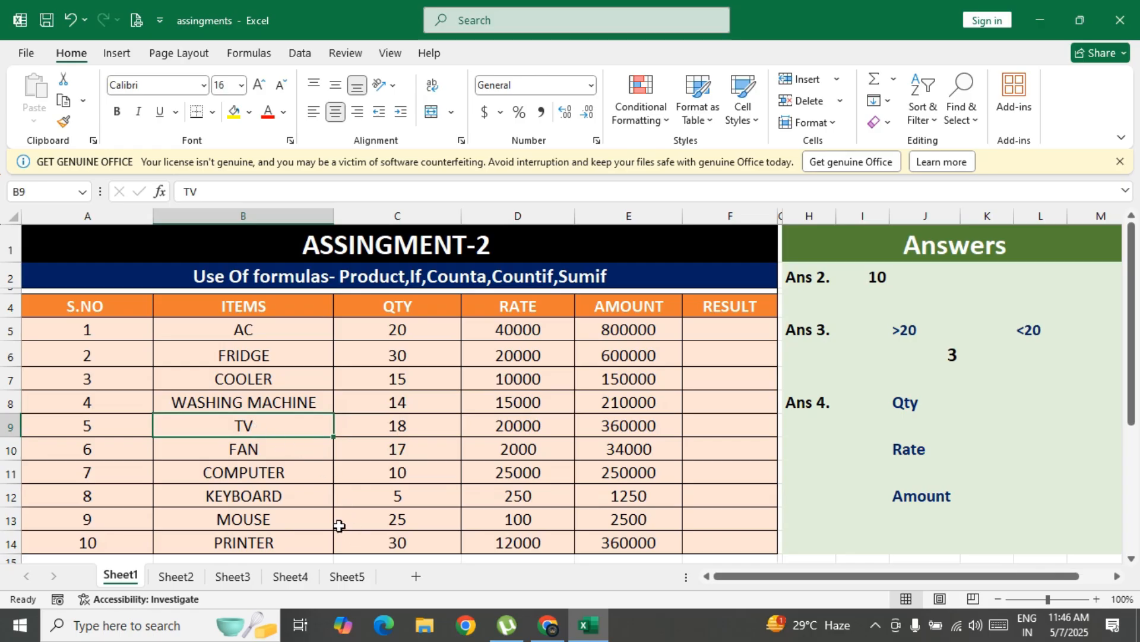
{"action": "left_click", "coordinate": [260, 516]}
{"action": "left_click", "coordinate": [288, 545]}
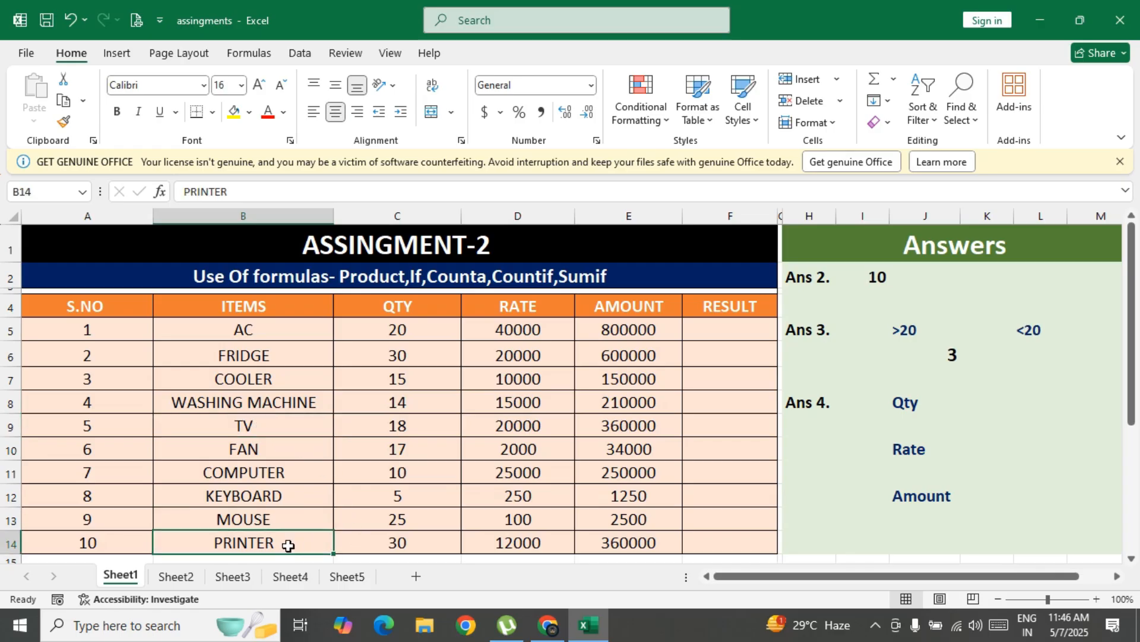
{"action": "left_click", "coordinate": [299, 359]}
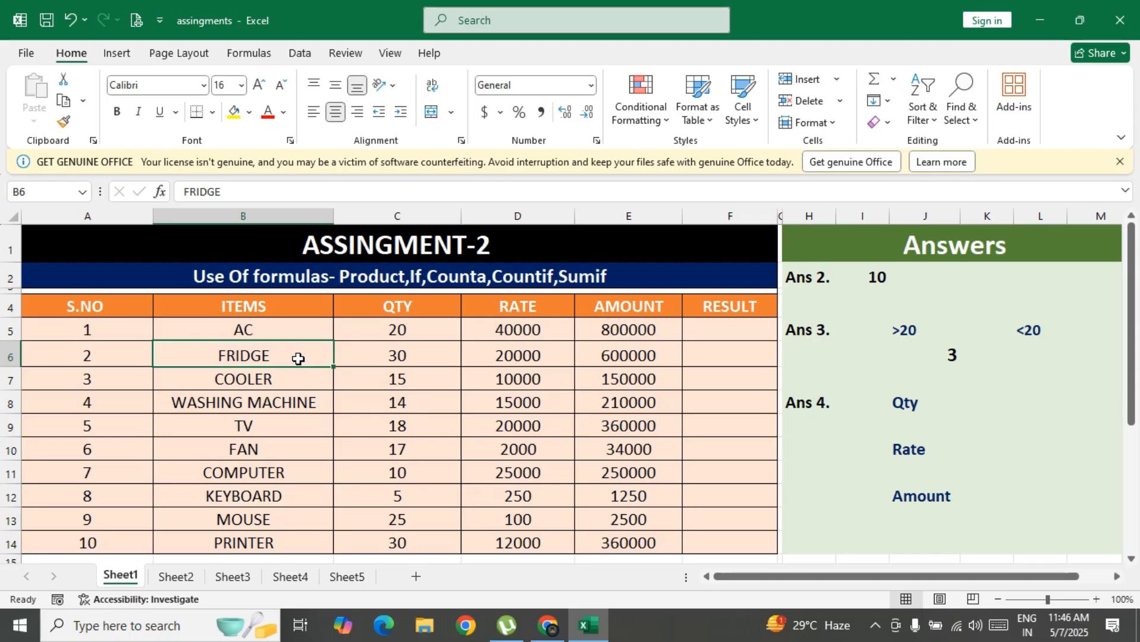
{"action": "double_click", "coordinate": [1019, 328]}
{"action": "type", "text": "="}
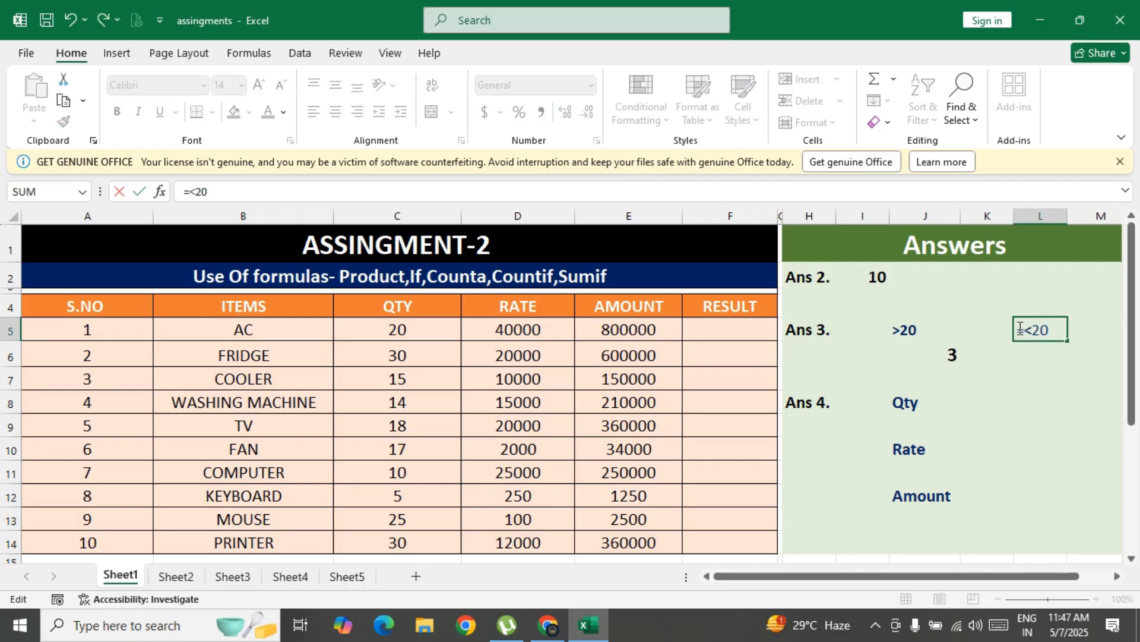
{"action": "left_click", "coordinate": [1029, 359]}
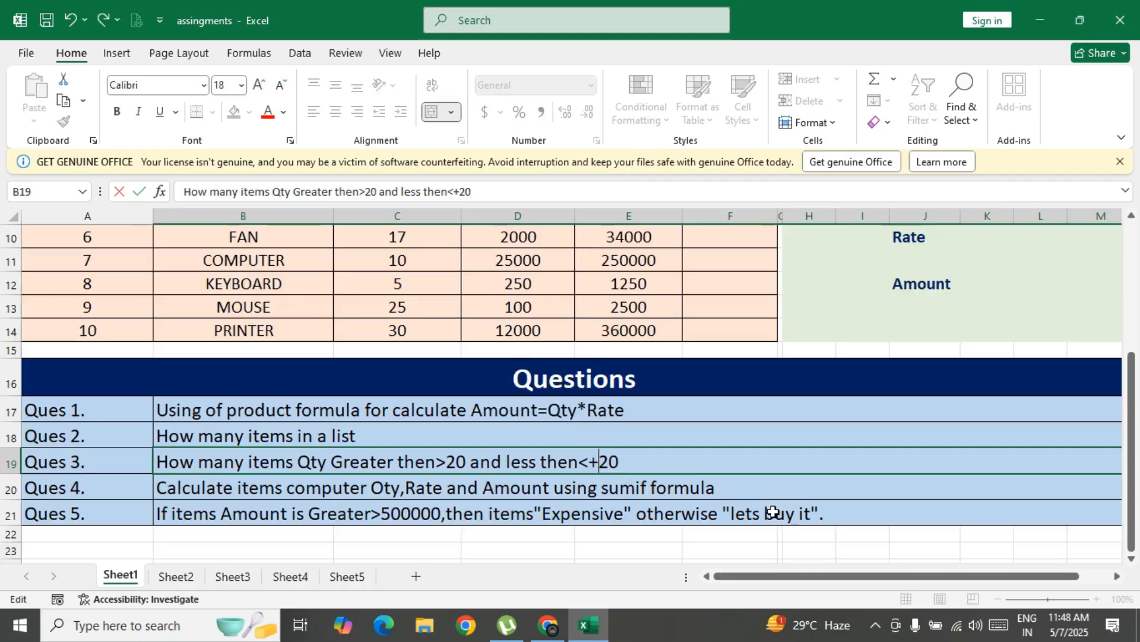
Correct the less-than condition in the Ques 3 text to read "less then<=20".
{"action": "key", "text": "BackSpace"}
{"action": "type", "text": "=20"}
{"action": "scroll", "coordinate": [1031, 463], "scroll_direction": "up", "scroll_amount": 3}
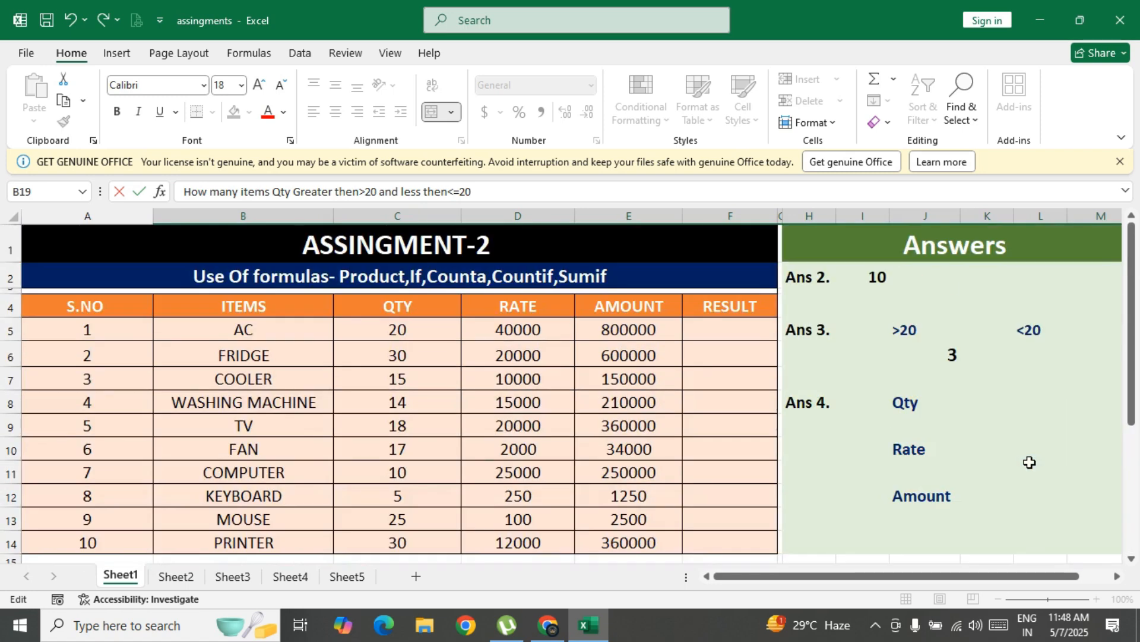
{"action": "left_click", "coordinate": [1027, 330]}
Change the less-than label in L5 of Ans 3 to <=20.
{"action": "left_click", "coordinate": [1022, 364]}
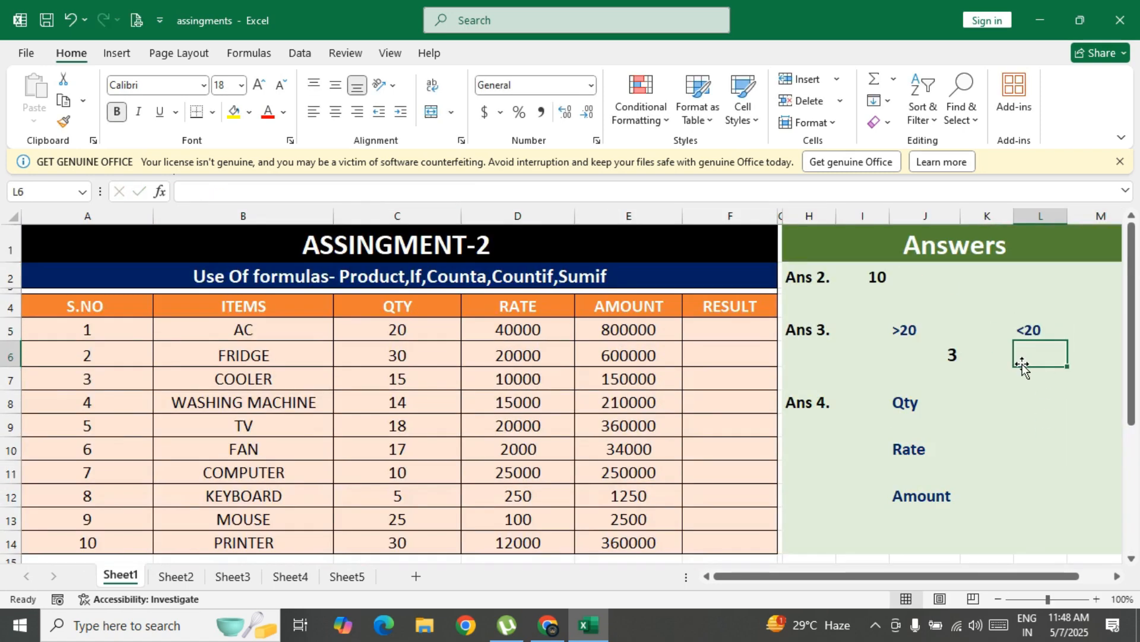
{"action": "double_click", "coordinate": [1028, 330]}
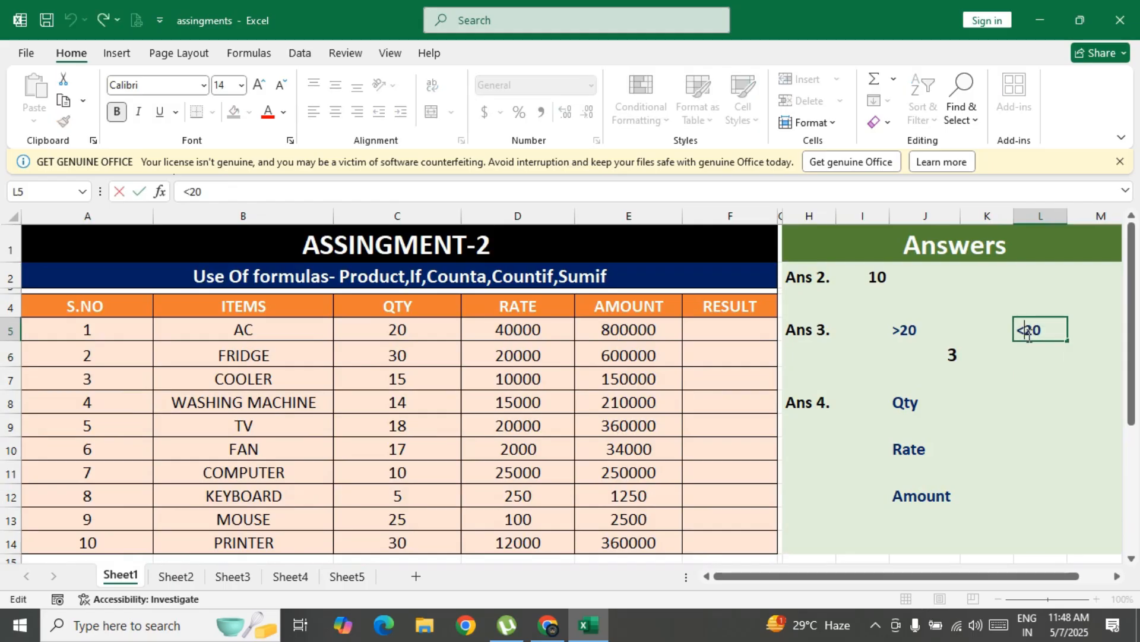
{"action": "type", "text": "="}
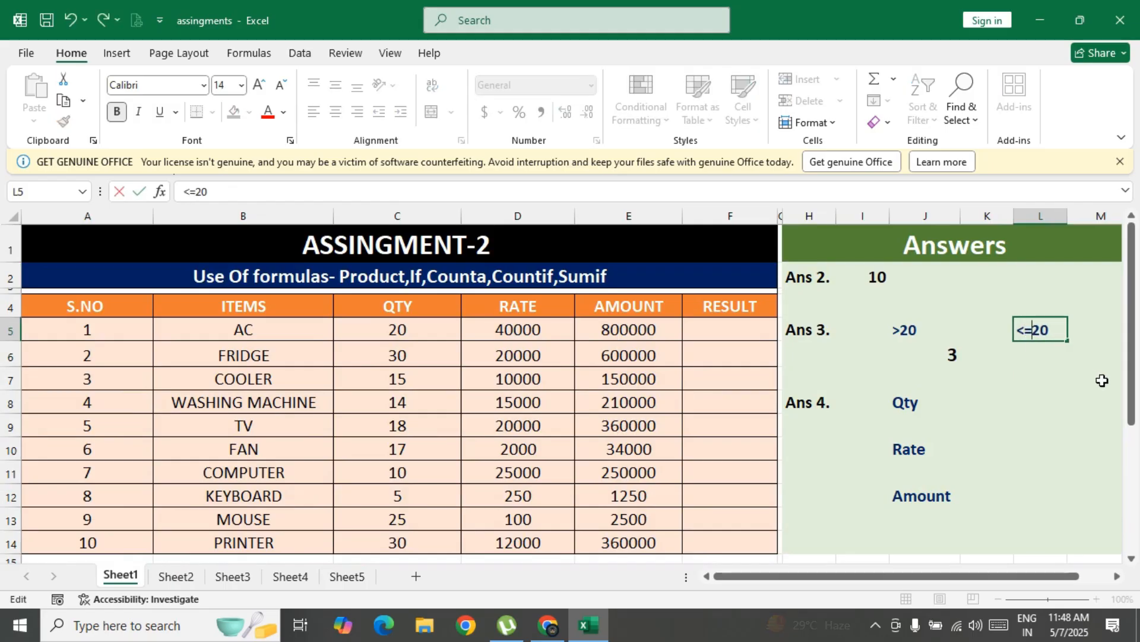
Count the quantities of 20 or less by entering =COUNTIF(C5:C14,"<=20") in L6, under the <=20 label of Ans 3.
{"action": "left_click", "coordinate": [1036, 356]}
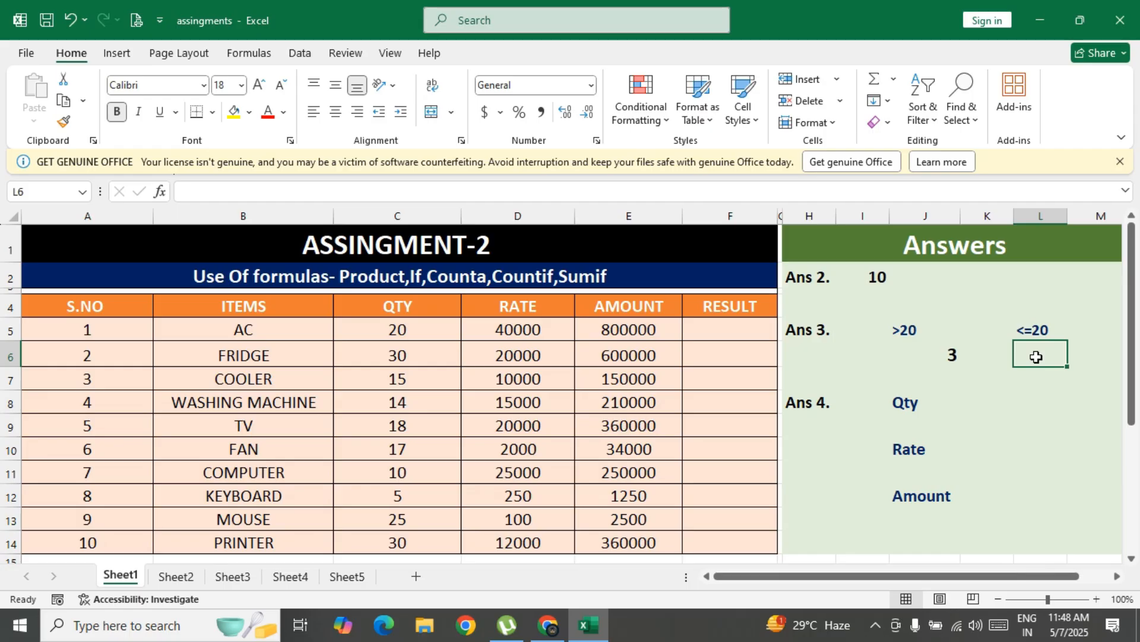
{"action": "type", "text": "="}
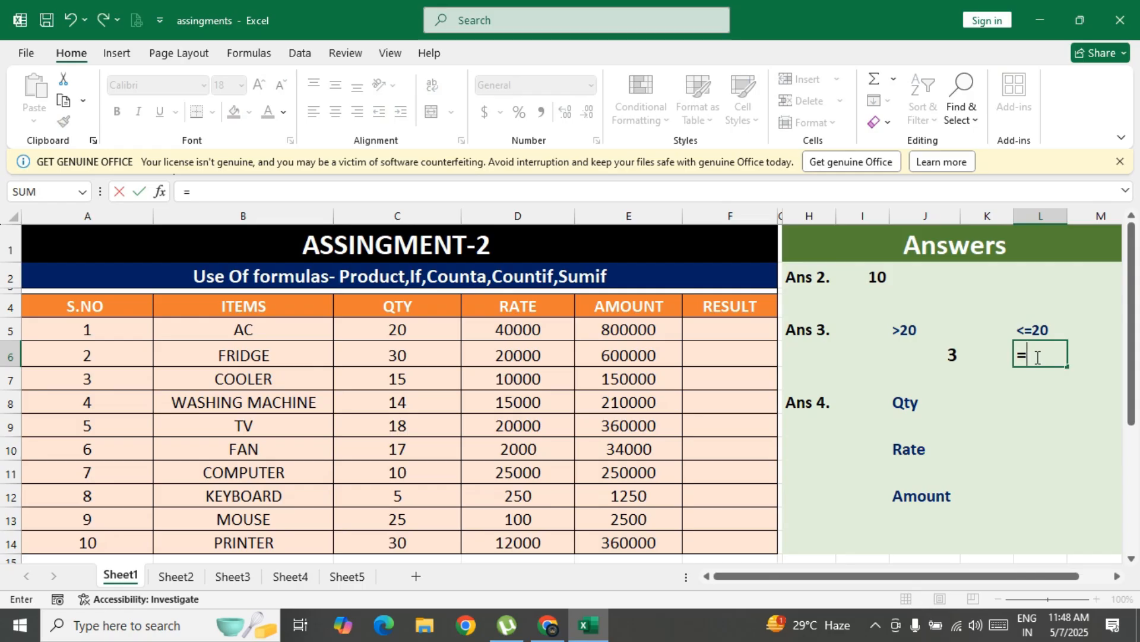
{"action": "type", "text": "COUNTIF"}
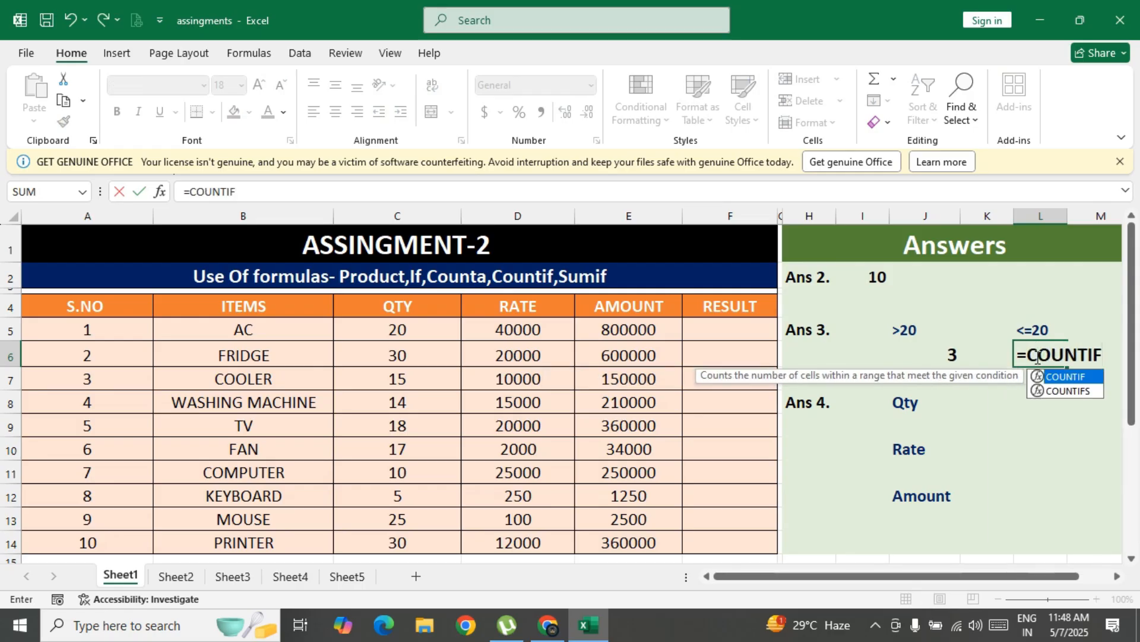
{"action": "type", "text": "("}
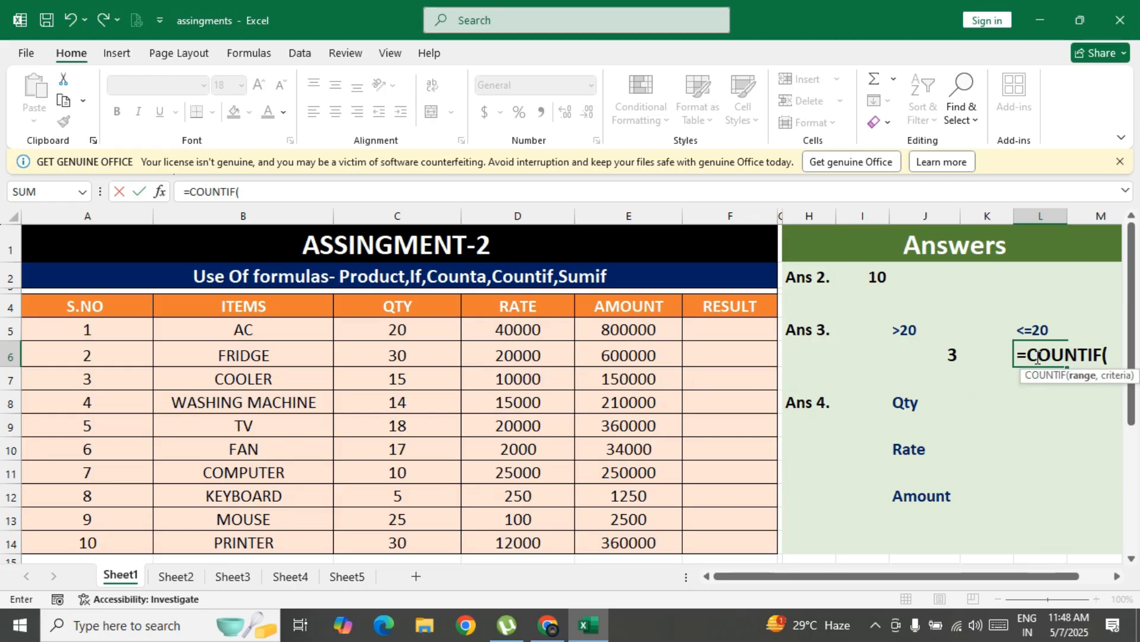
{"action": "left_click_drag", "start_coordinate": [432, 328], "coordinate": [421, 536]}
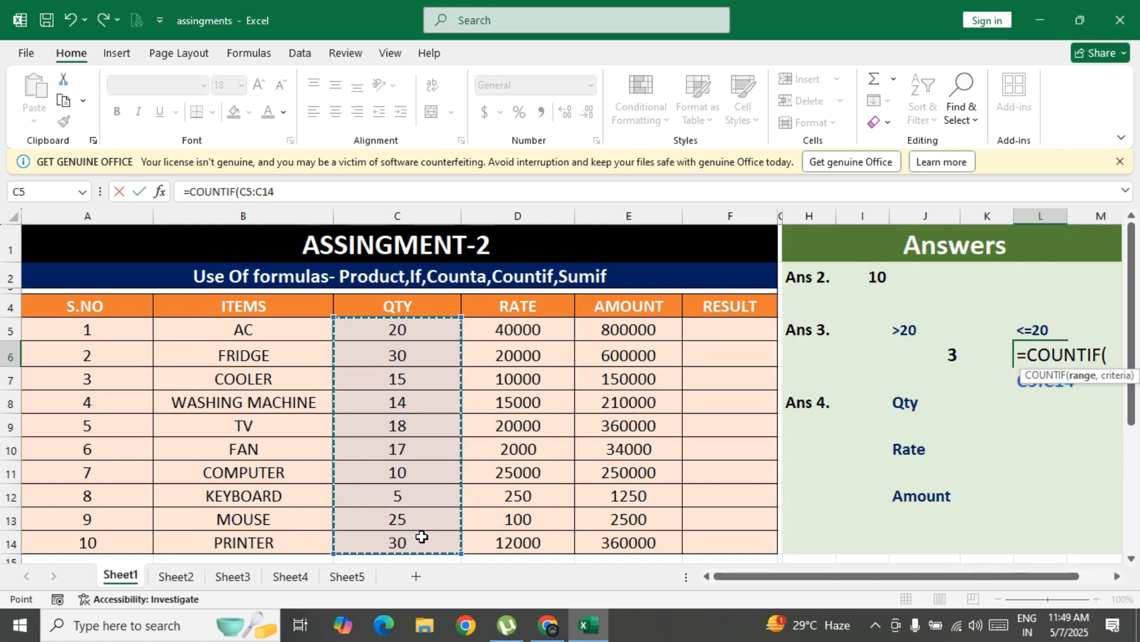
{"action": "type", "text": ",\"<=20\")"}
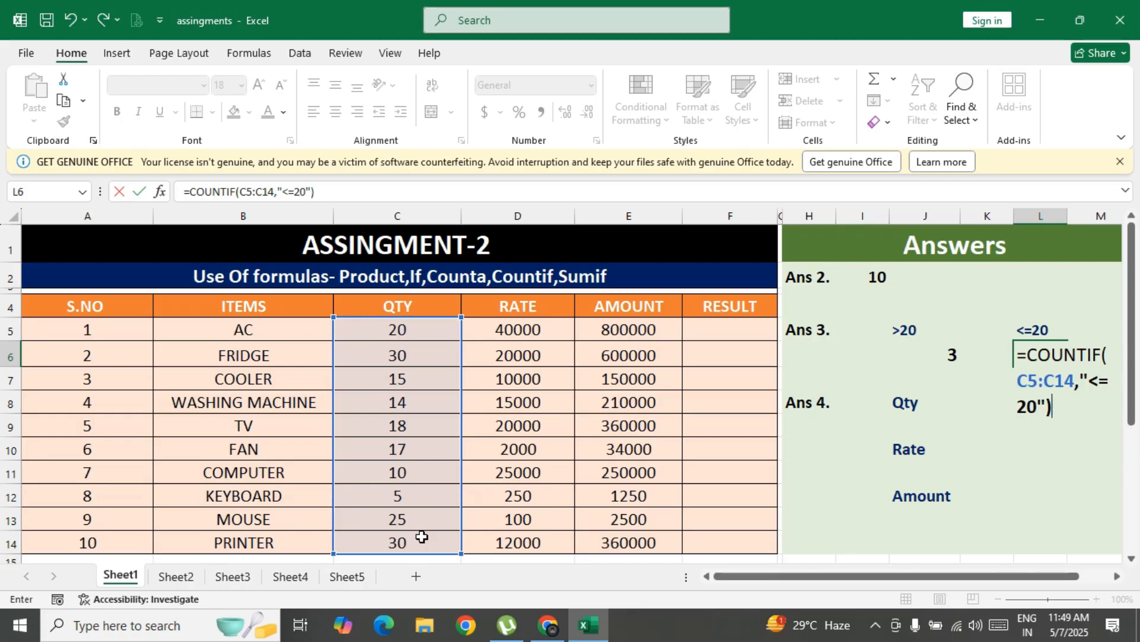
{"action": "key", "text": "Return"}
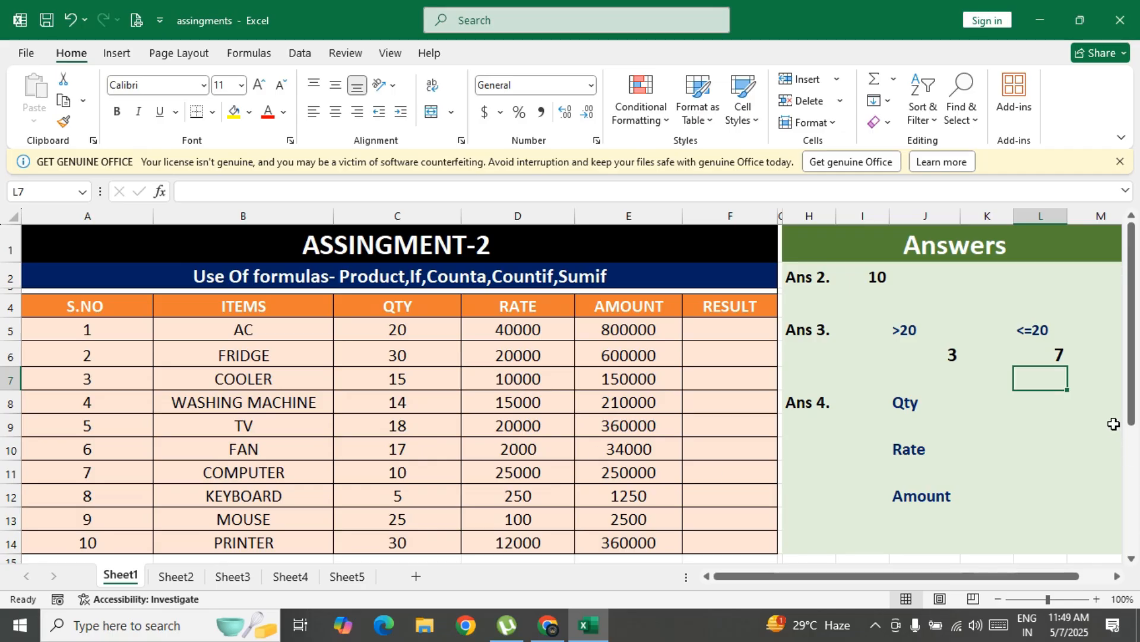
{"action": "left_click", "coordinate": [1050, 357]}
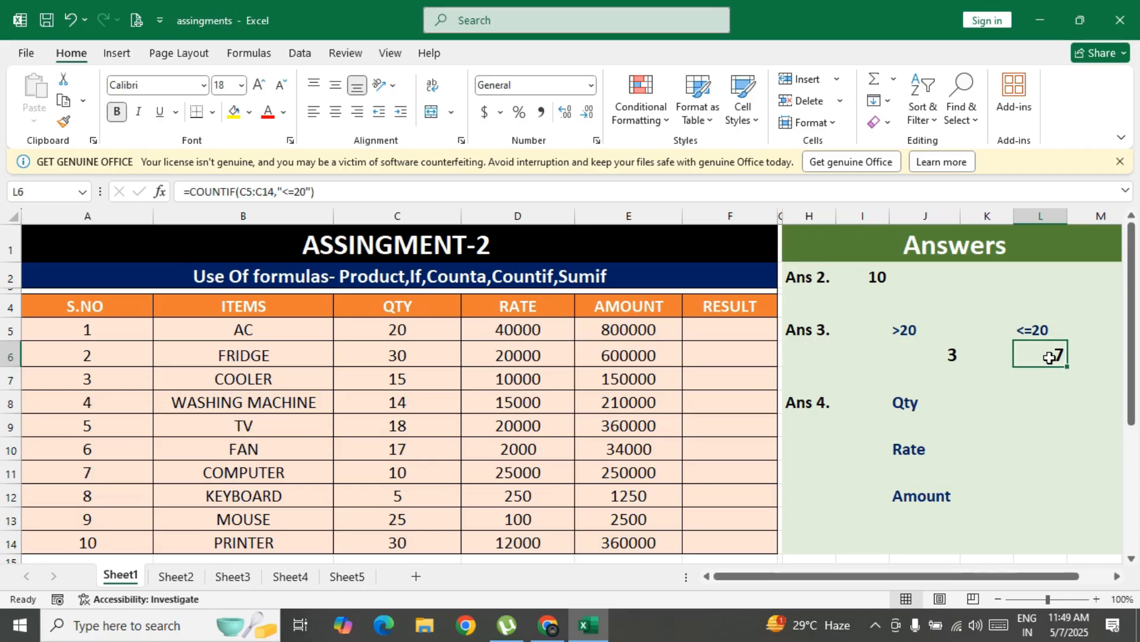
Read Ques 4 in the question list and locate the empty Ans 4 cell beside Qty.
{"action": "scroll", "coordinate": [392, 445], "scroll_direction": "down", "scroll_amount": 3}
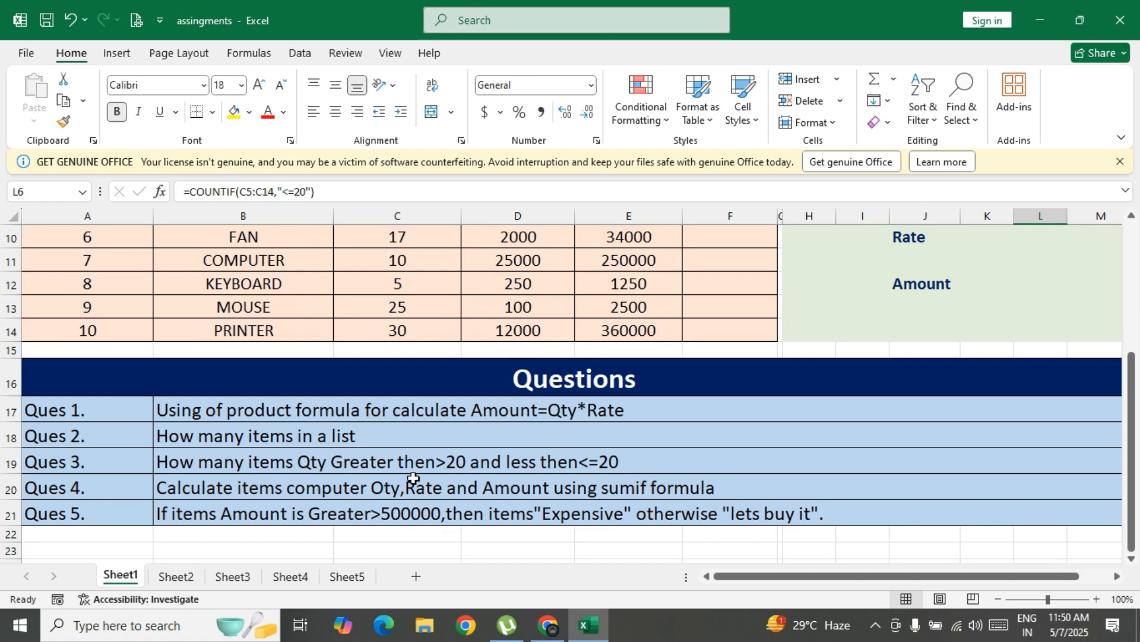
{"action": "scroll", "coordinate": [683, 475], "scroll_direction": "up", "scroll_amount": 2}
{"action": "left_click", "coordinate": [986, 334]}
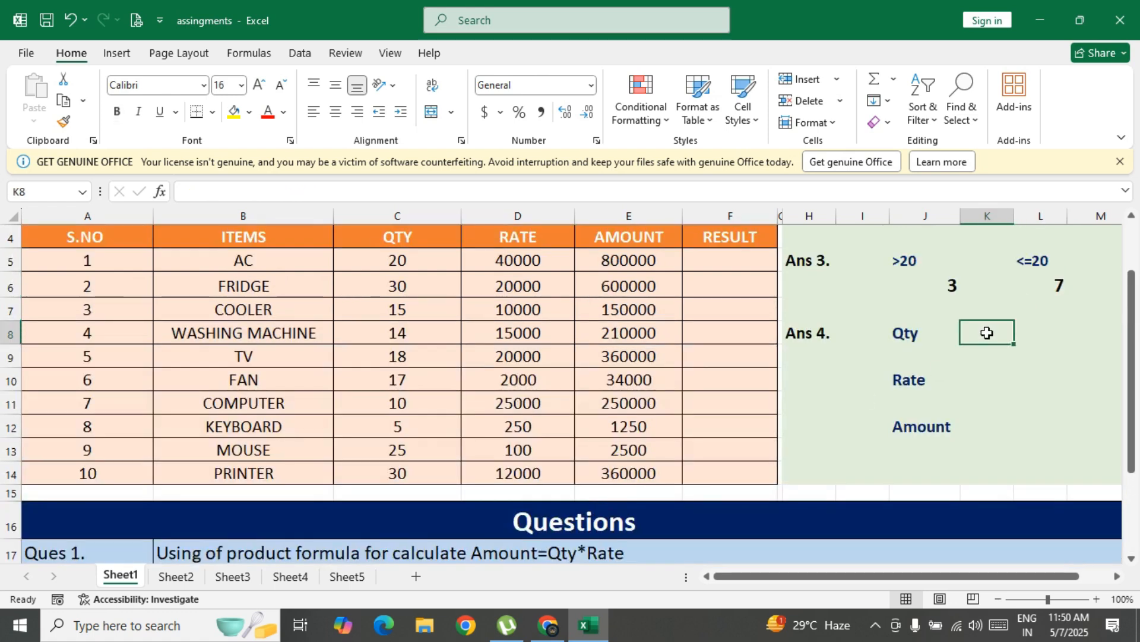
{"action": "left_click", "coordinate": [985, 307]}
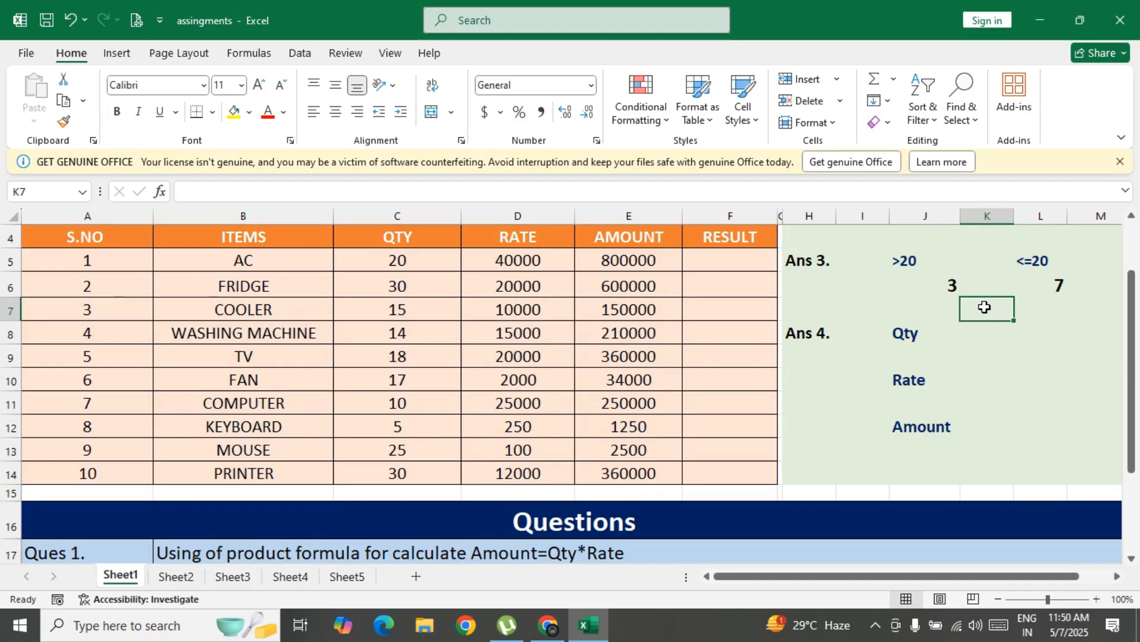
Enter the heading COMPUTER in K7, above the Ans 4 answer cells.
{"action": "type", "text": "cO"}
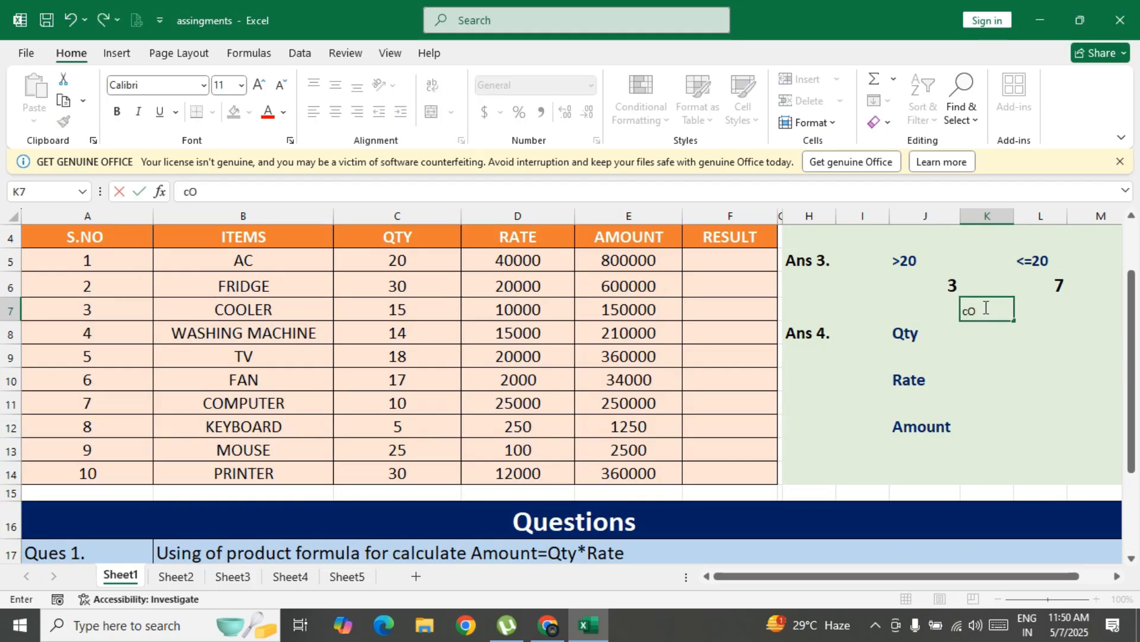
{"action": "type", "text": "MPUTER"}
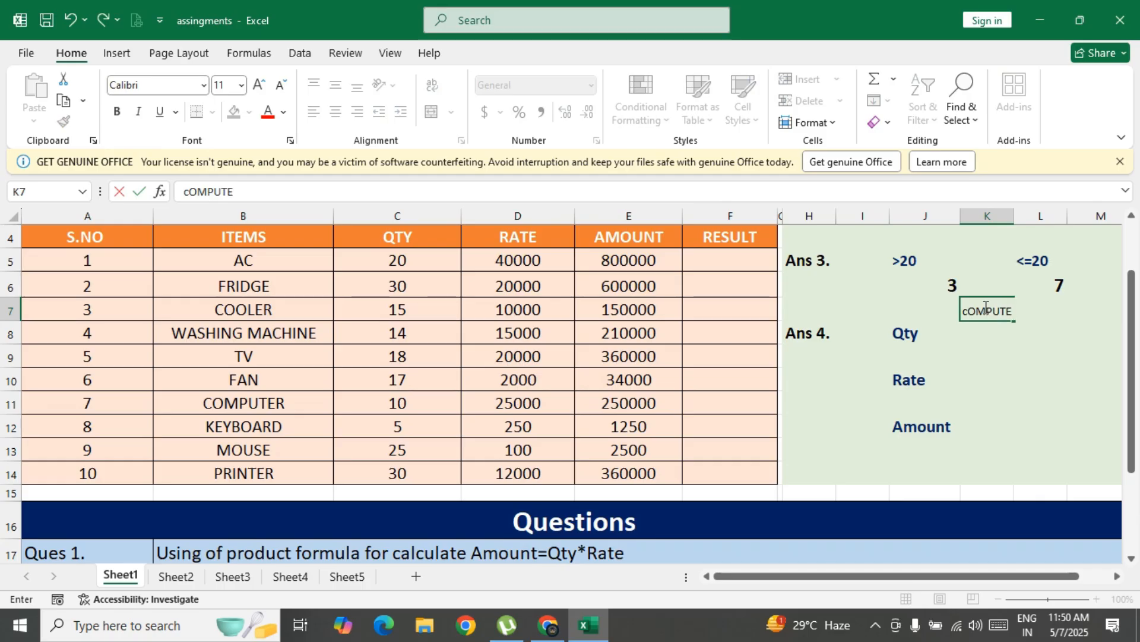
{"action": "left_click", "coordinate": [971, 311]}
{"action": "key", "text": "BackSpace"}
{"action": "type", "text": "C"}
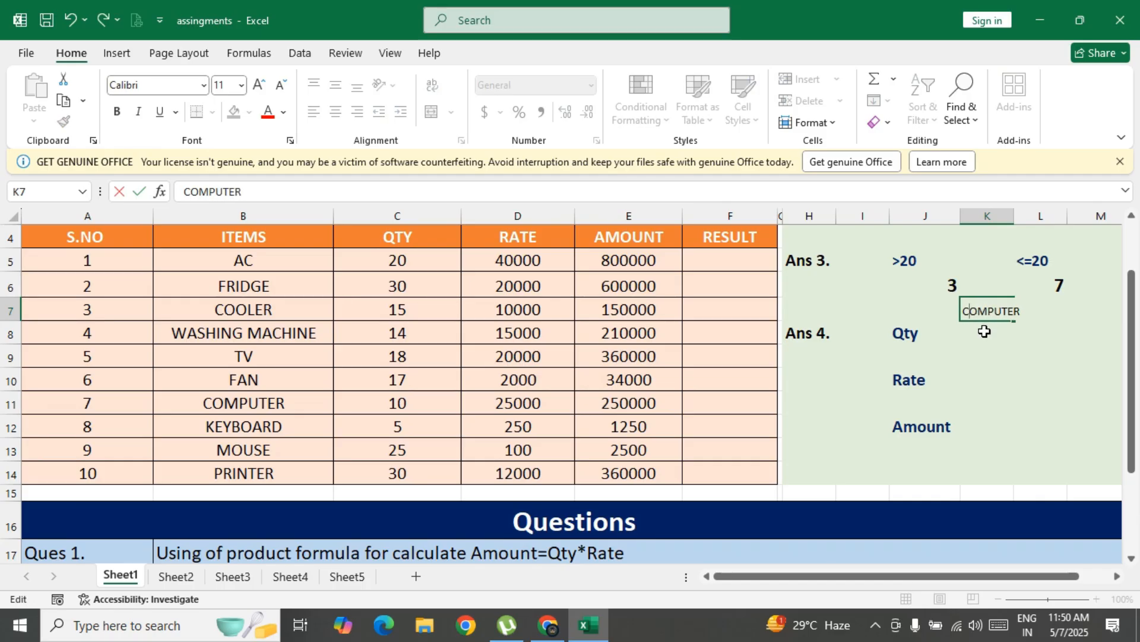
{"action": "key", "text": "Return"}
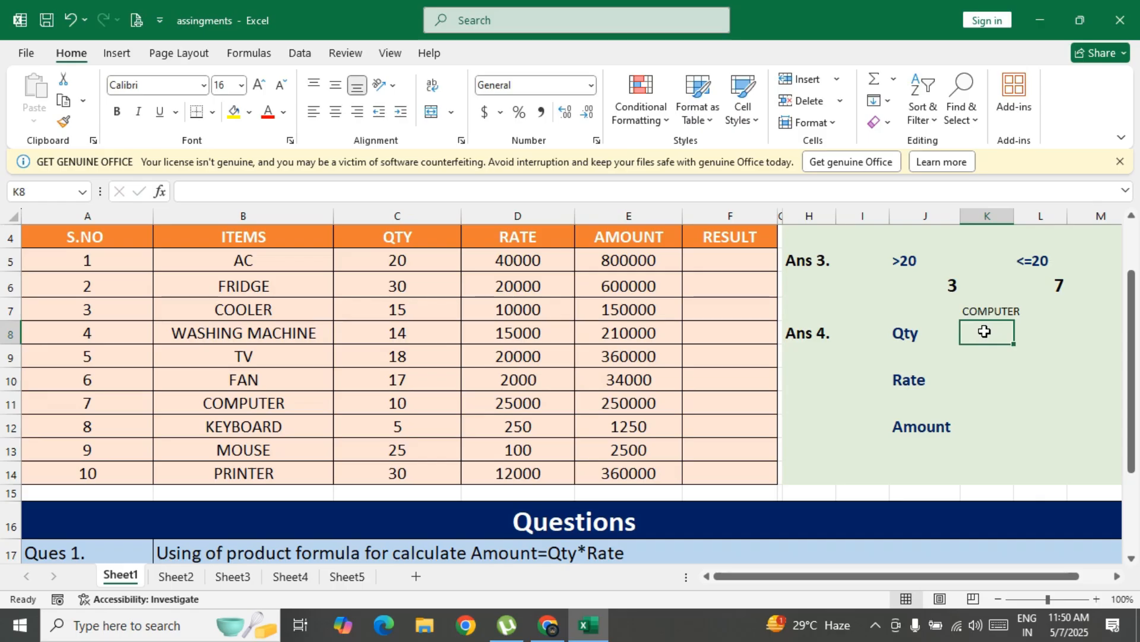
Enter =SUMIF(B5:B14,"COMPUTER",E5:E14) in K8 beside Qty of Ans 4 and check it against the computer's amount in the table.
{"action": "type", "text": "="}
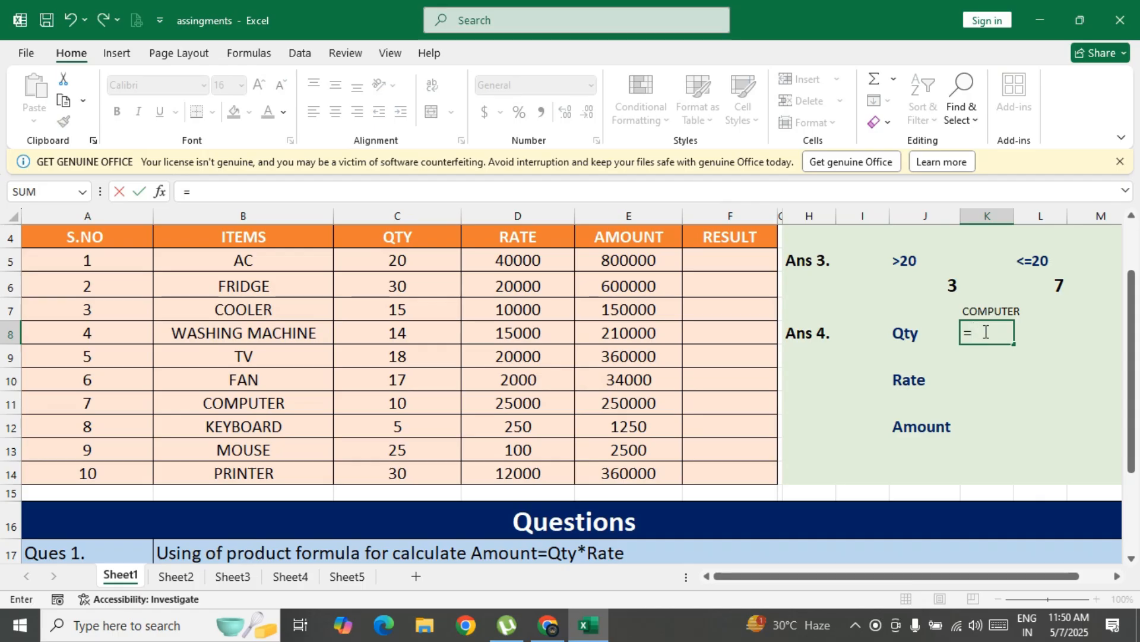
{"action": "type", "text": "SUMIF"}
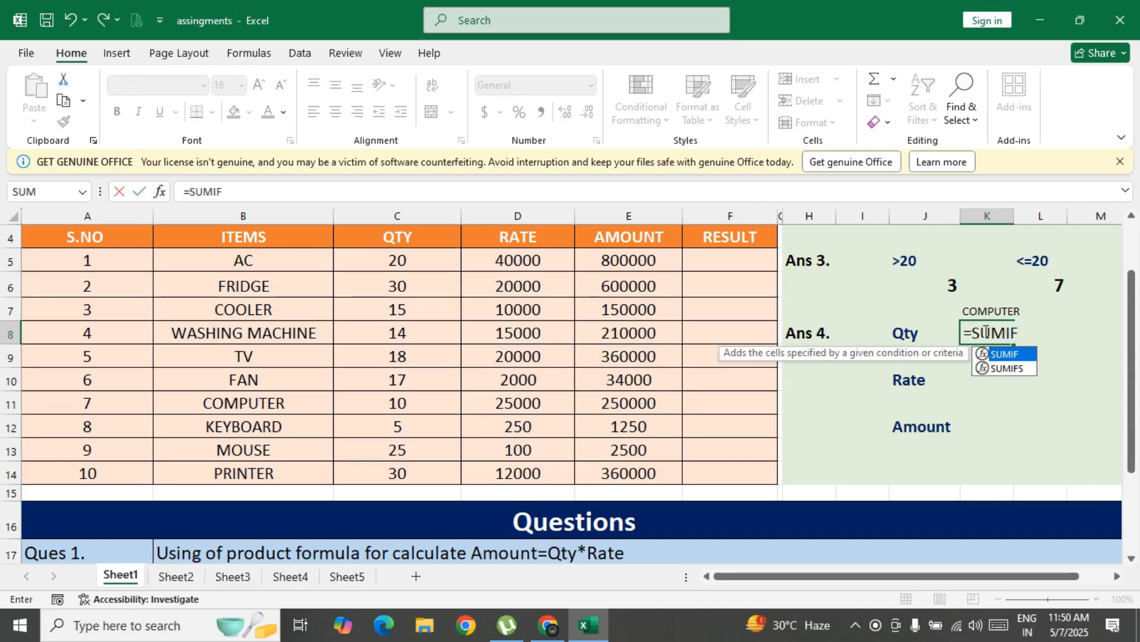
{"action": "type", "text": "("}
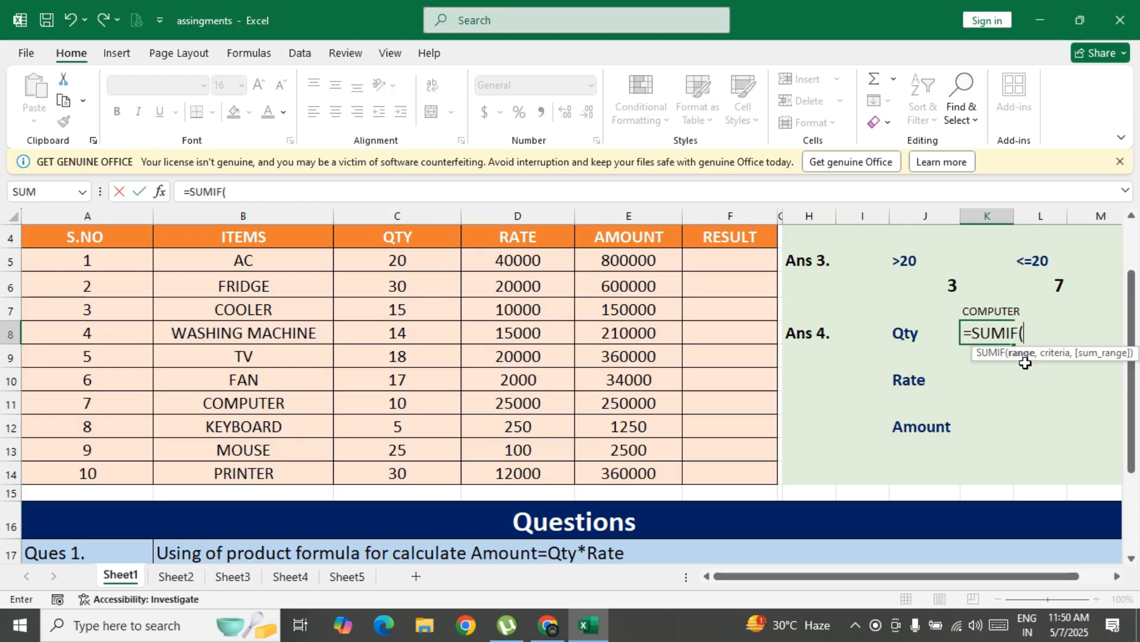
{"action": "left_click_drag", "start_coordinate": [289, 262], "coordinate": [288, 471]}
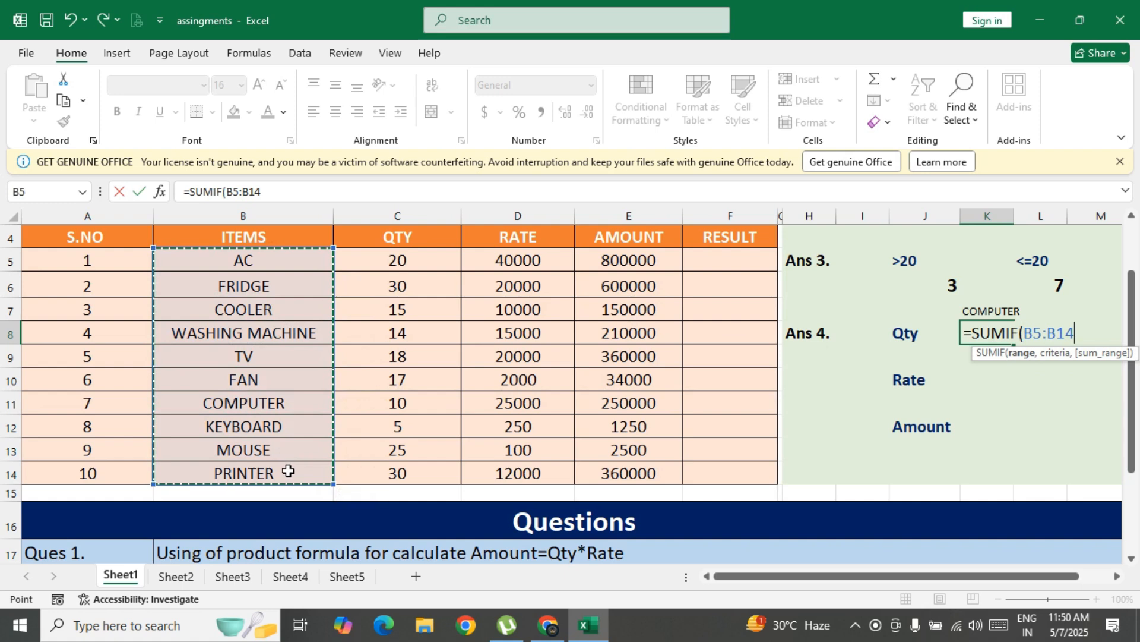
{"action": "type", "text": ","}
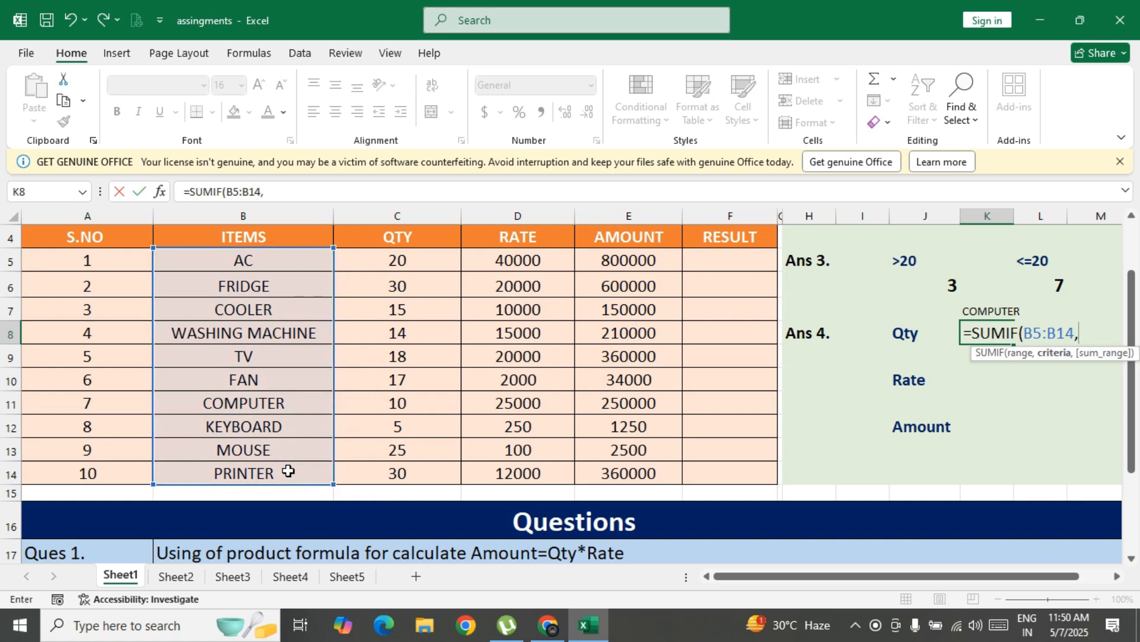
{"action": "type", "text": "\"COMPUTER"}
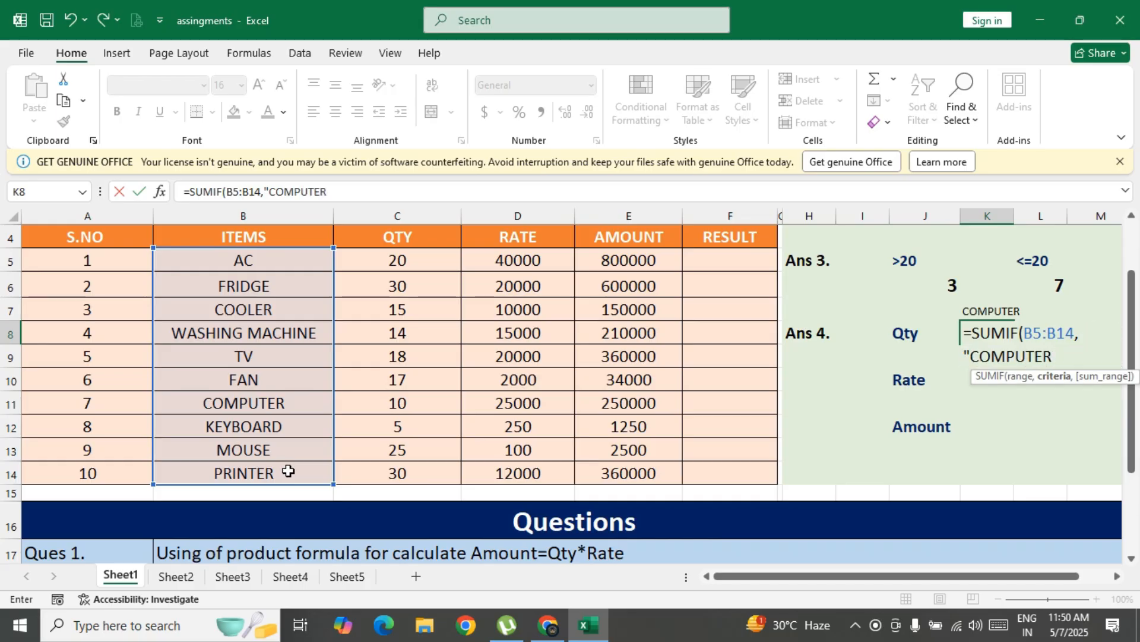
{"action": "type", "text": "\","}
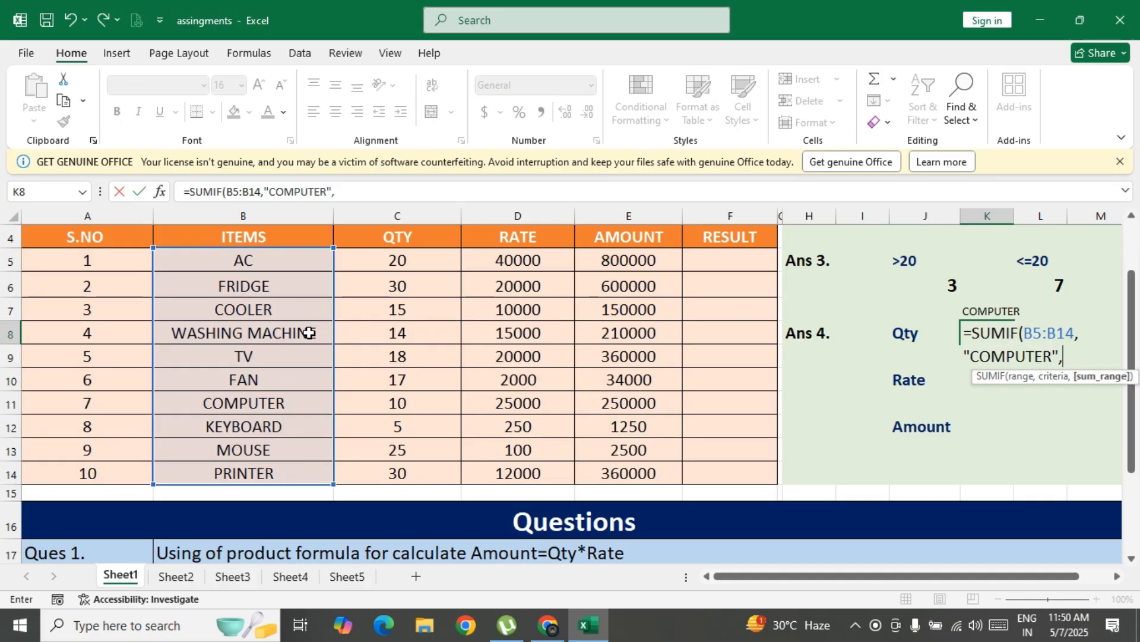
{"action": "left_click_drag", "start_coordinate": [603, 259], "coordinate": [600, 482]}
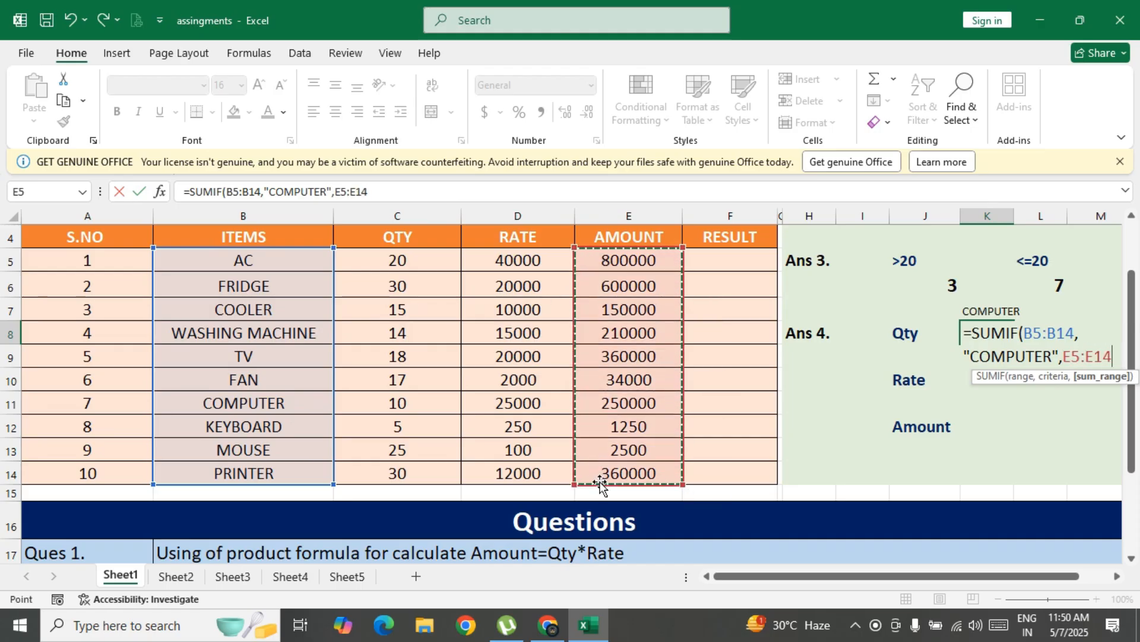
{"action": "type", "text": ")"}
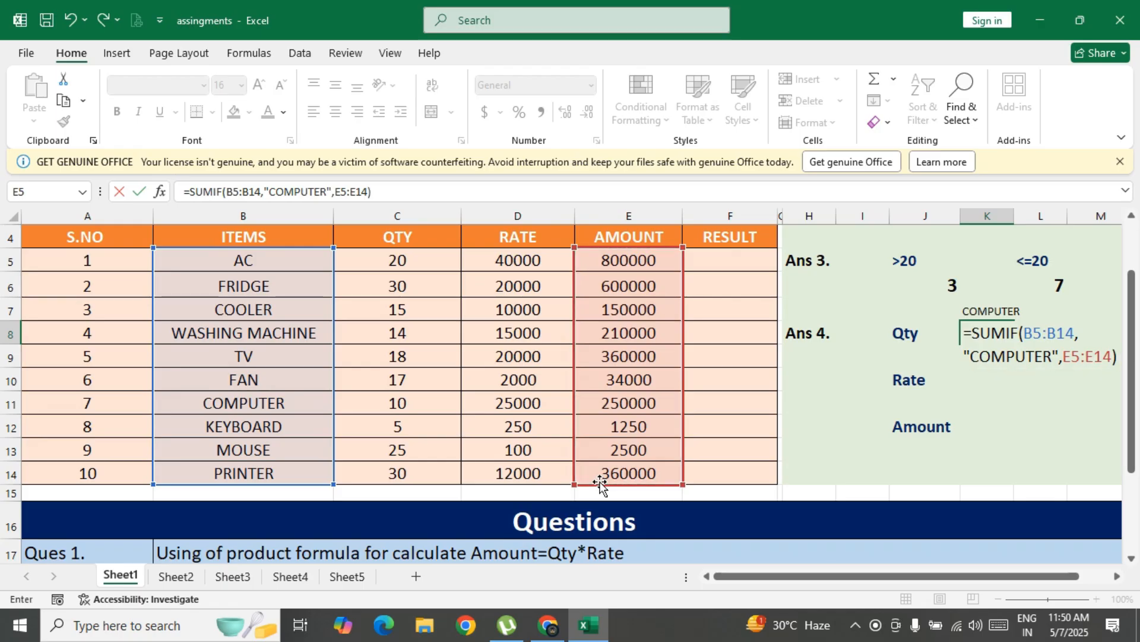
{"action": "key", "text": "Return"}
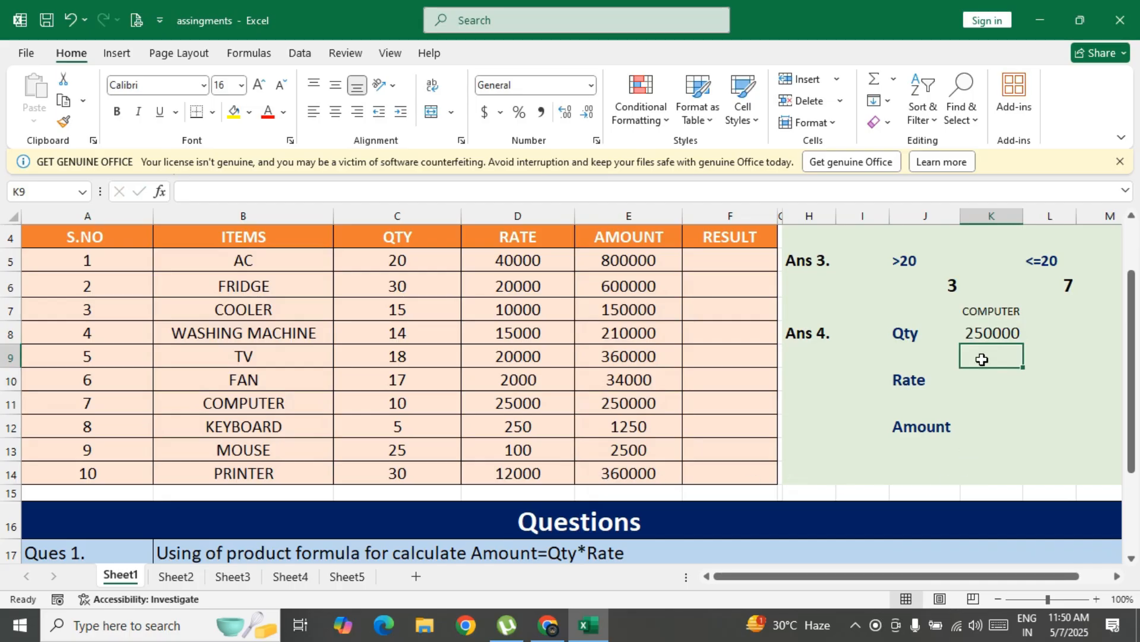
{"action": "left_click", "coordinate": [240, 405]}
{"action": "left_click", "coordinate": [604, 408]}
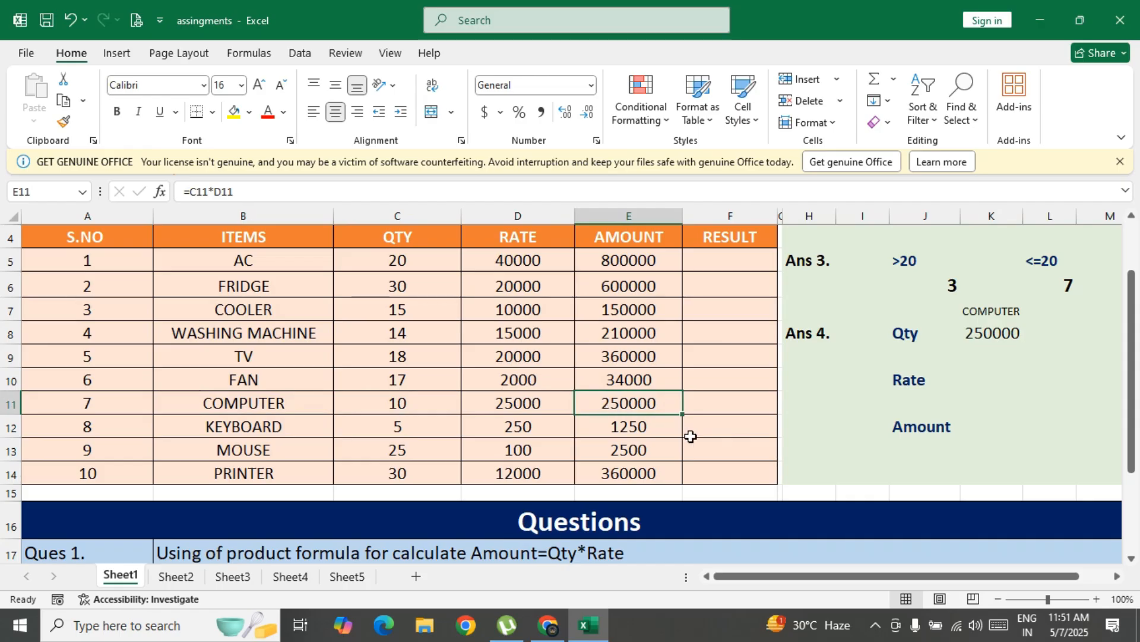
{"action": "left_click", "coordinate": [996, 378]}
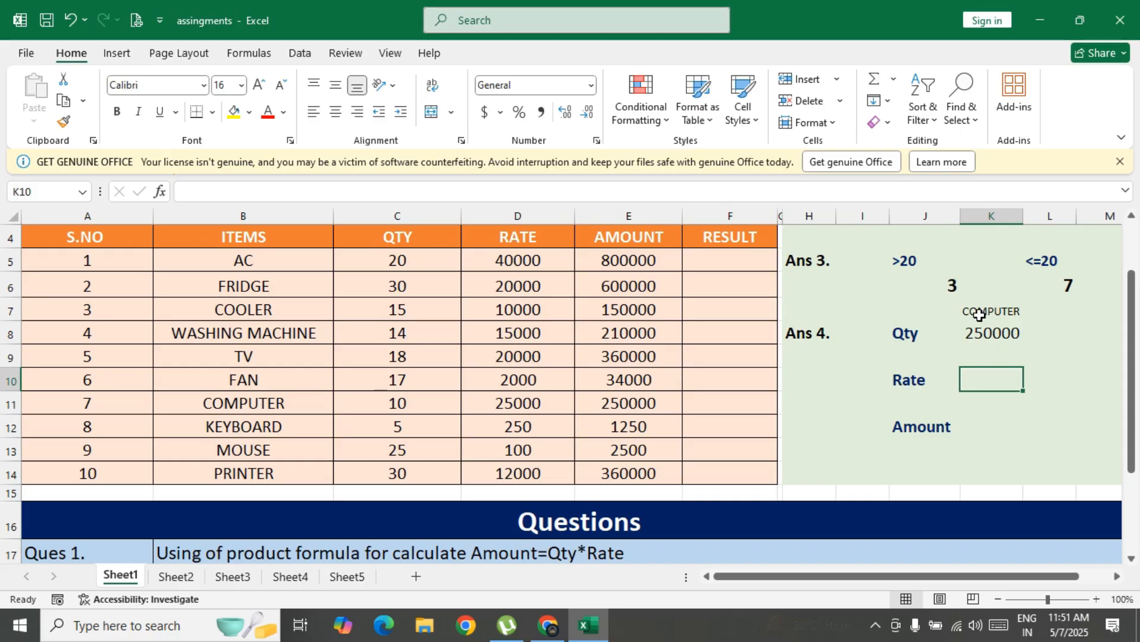
Answer Ques 5 for the AC row by entering =IF(E5>500000,"EXPENSIVE","LETS BUY IT") in F5 of the RESULT column.
{"action": "scroll", "coordinate": [979, 315], "scroll_direction": "down", "scroll_amount": 2}
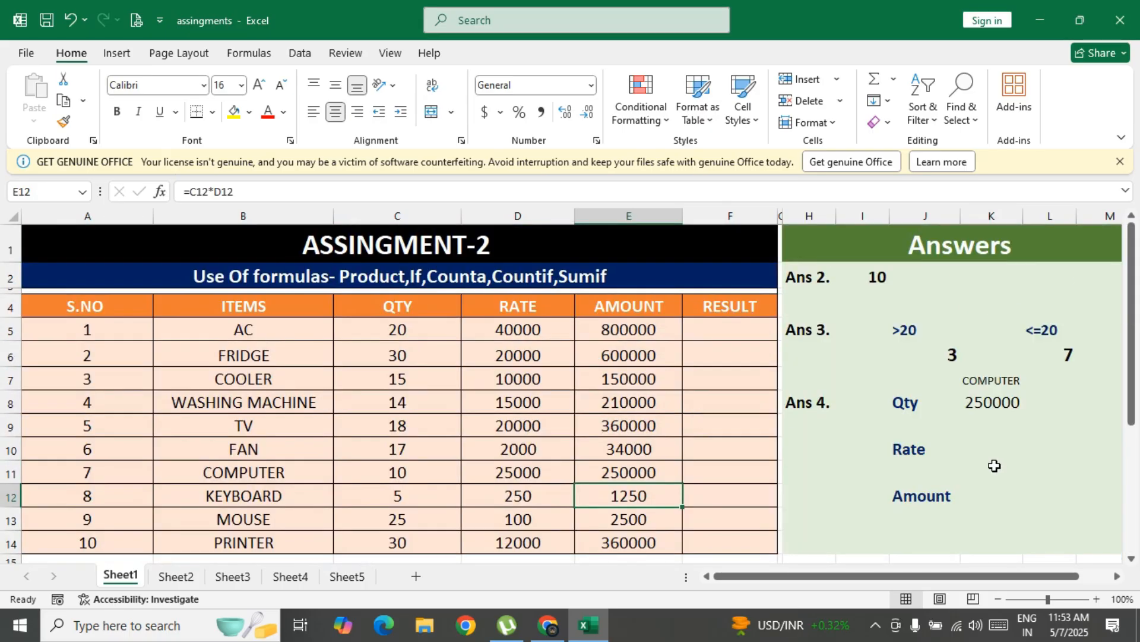
{"action": "scroll", "coordinate": [995, 465], "scroll_direction": "down", "scroll_amount": 3}
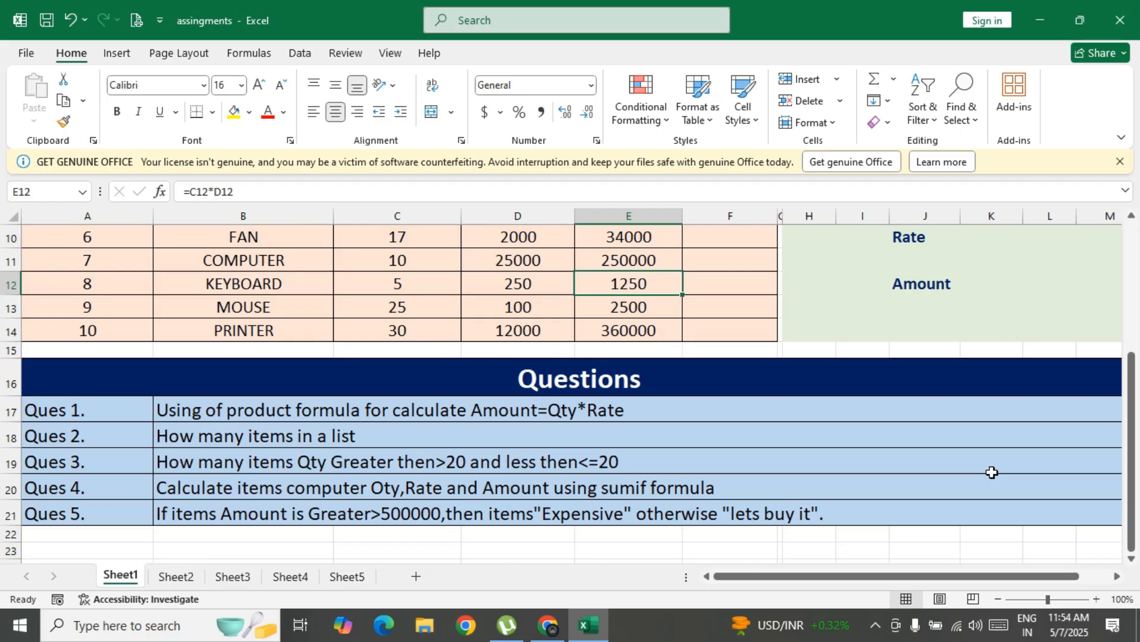
{"action": "scroll", "coordinate": [992, 472], "scroll_direction": "up", "scroll_amount": 3}
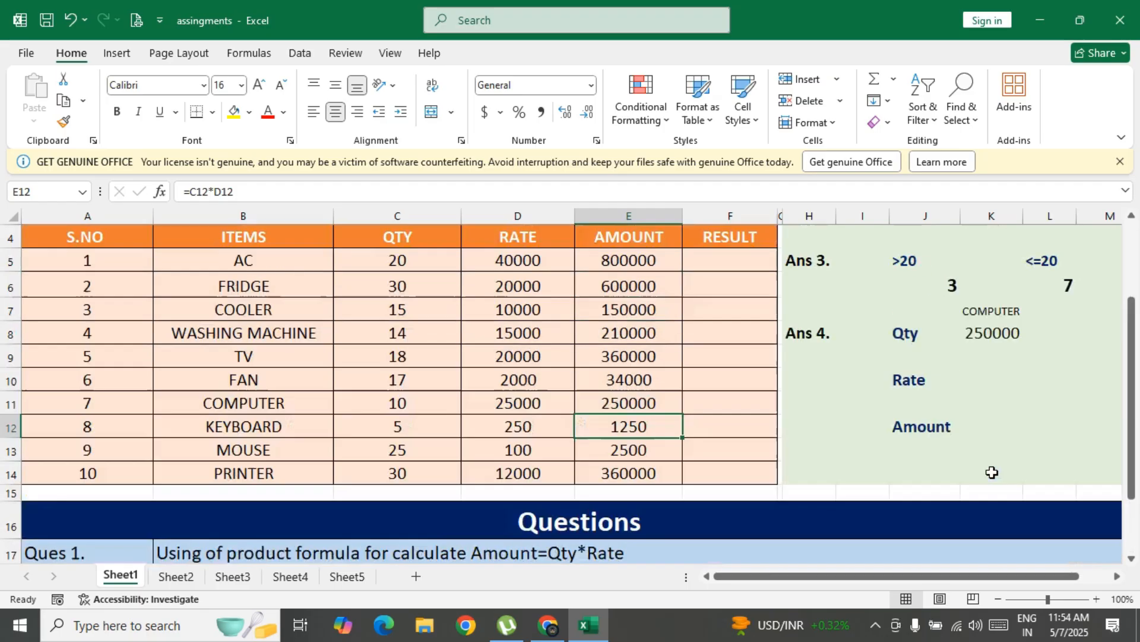
{"action": "left_click", "coordinate": [705, 335]}
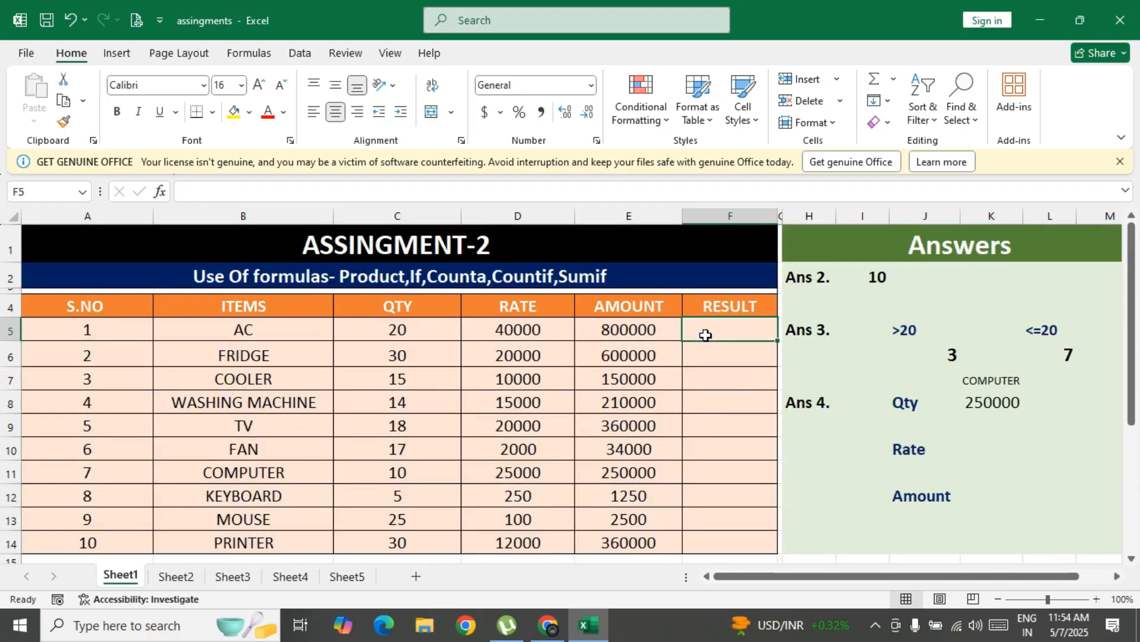
{"action": "type", "text": "="}
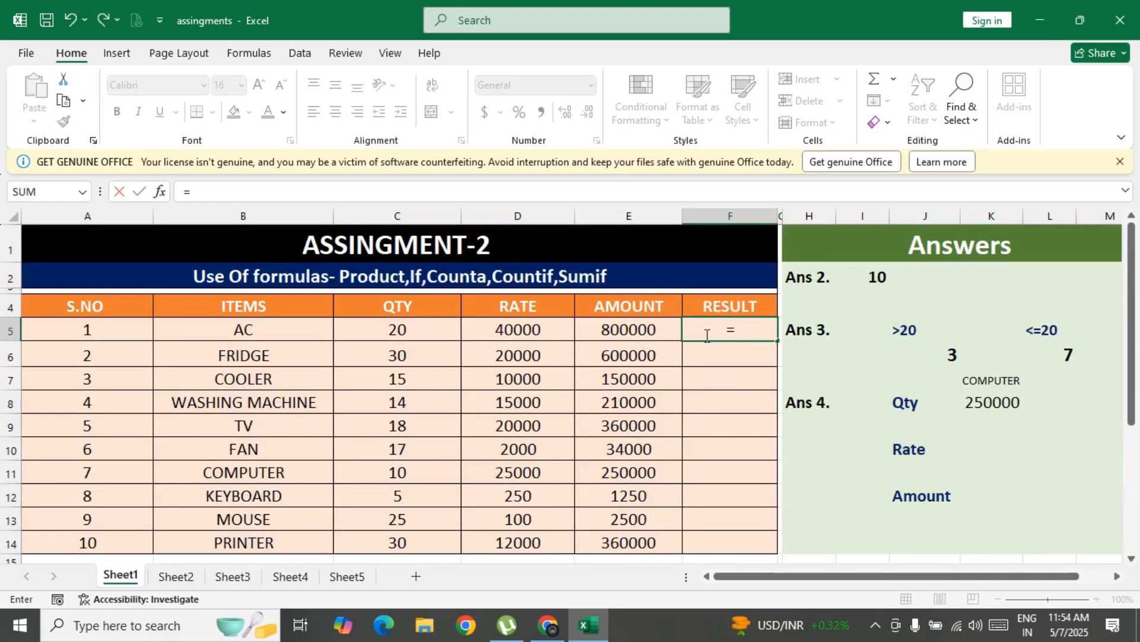
{"action": "type", "text": "if"}
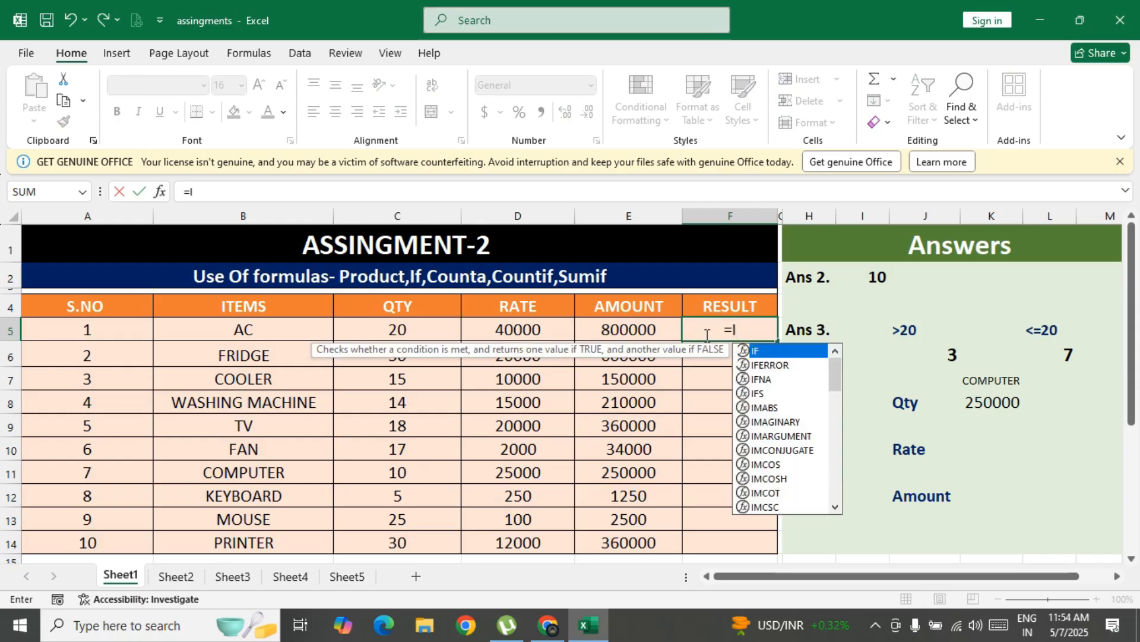
{"action": "key", "text": "Tab"}
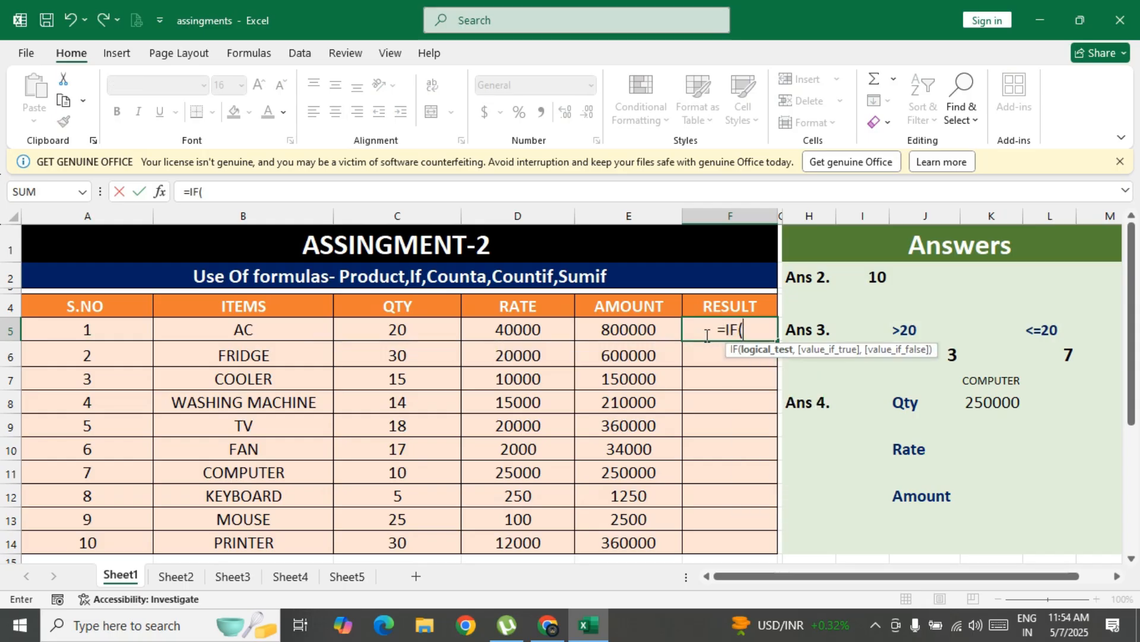
{"action": "left_click", "coordinate": [604, 332]}
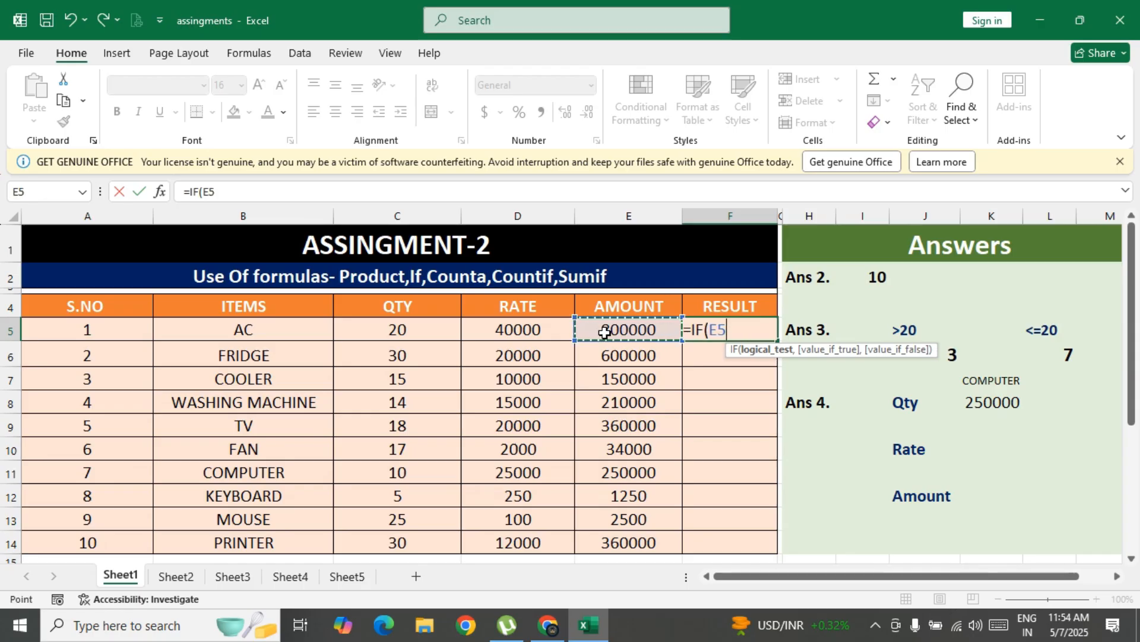
{"action": "type", "text": ">2"}
{"action": "key", "text": "BackSpace"}
{"action": "type", "text": "500000"}
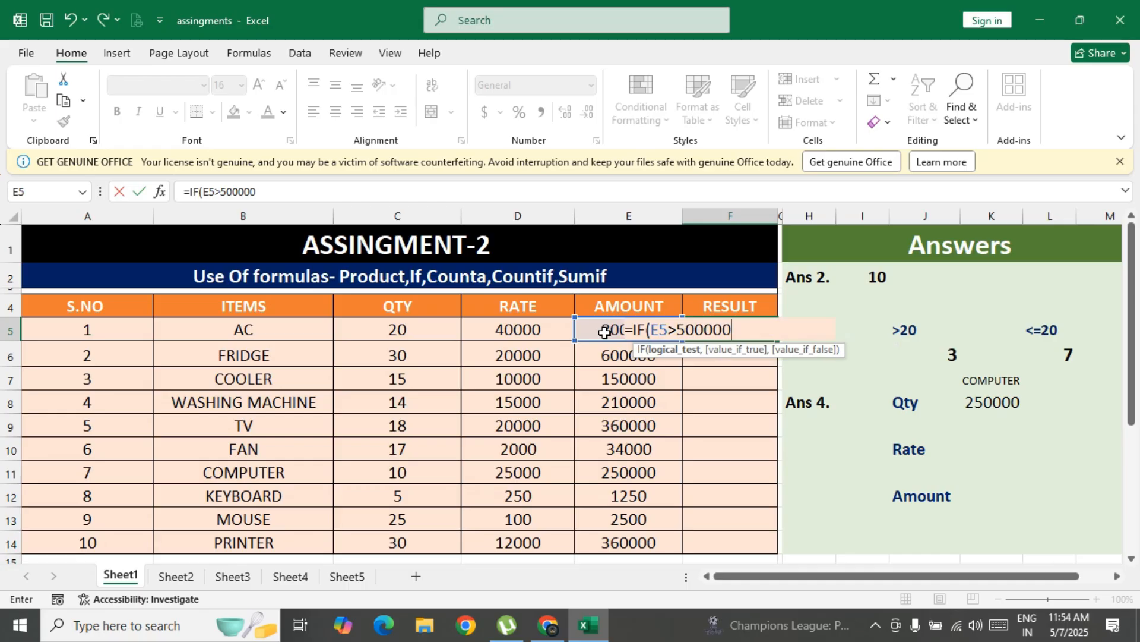
{"action": "type", "text": ","}
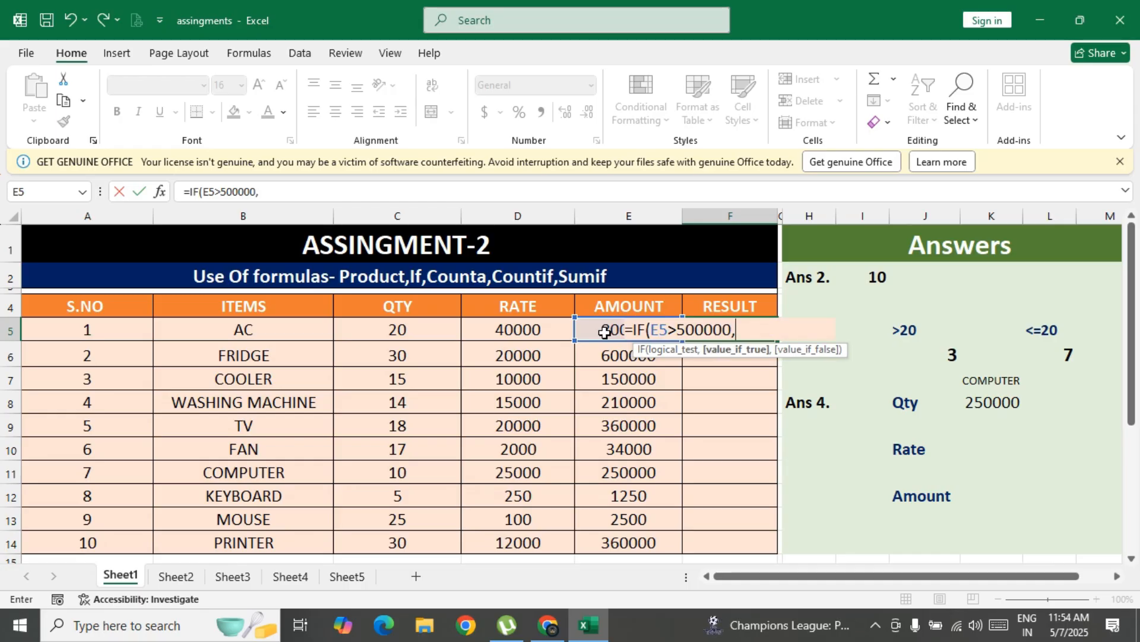
{"action": "type", "text": "\"EXPENSIVE\","}
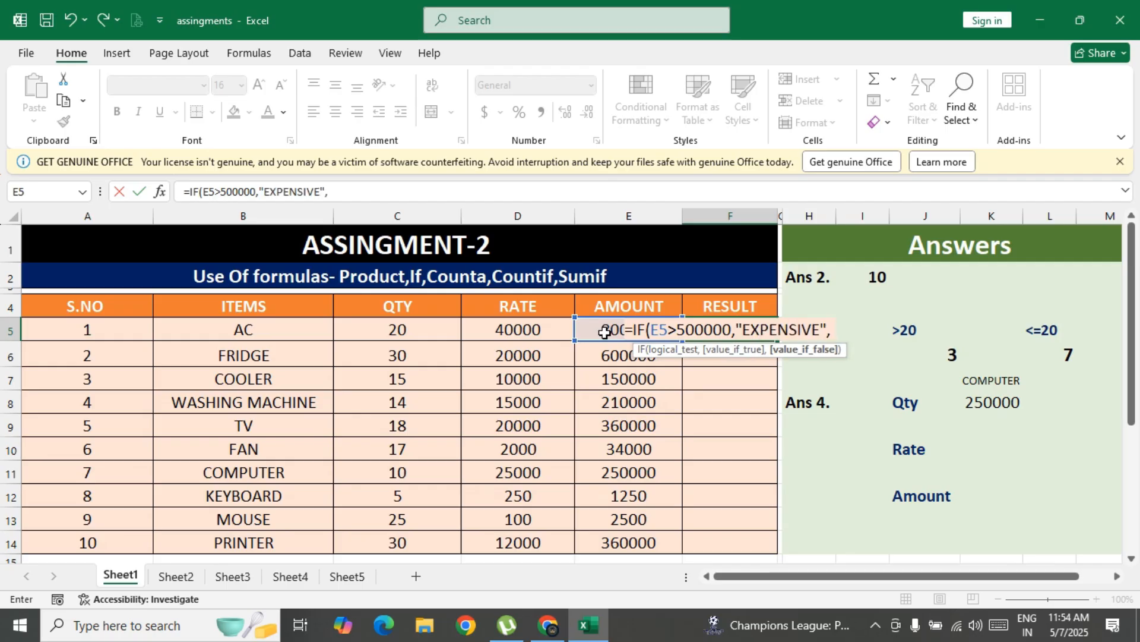
{"action": "type", "text": "\"LETS BUY IT\")"}
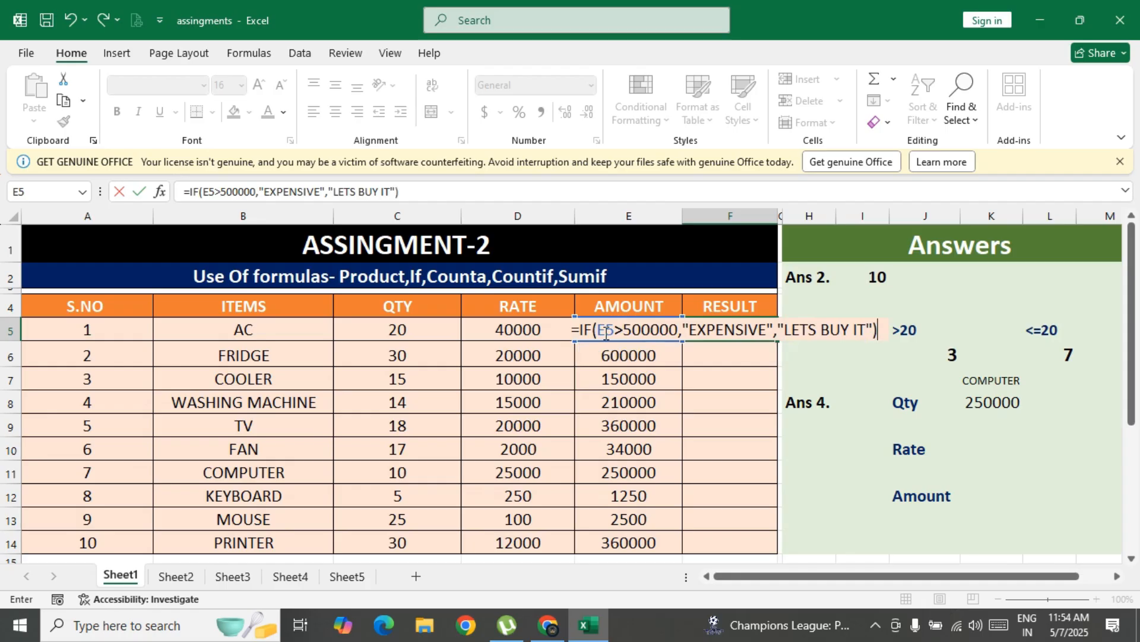
{"action": "key", "text": "Return"}
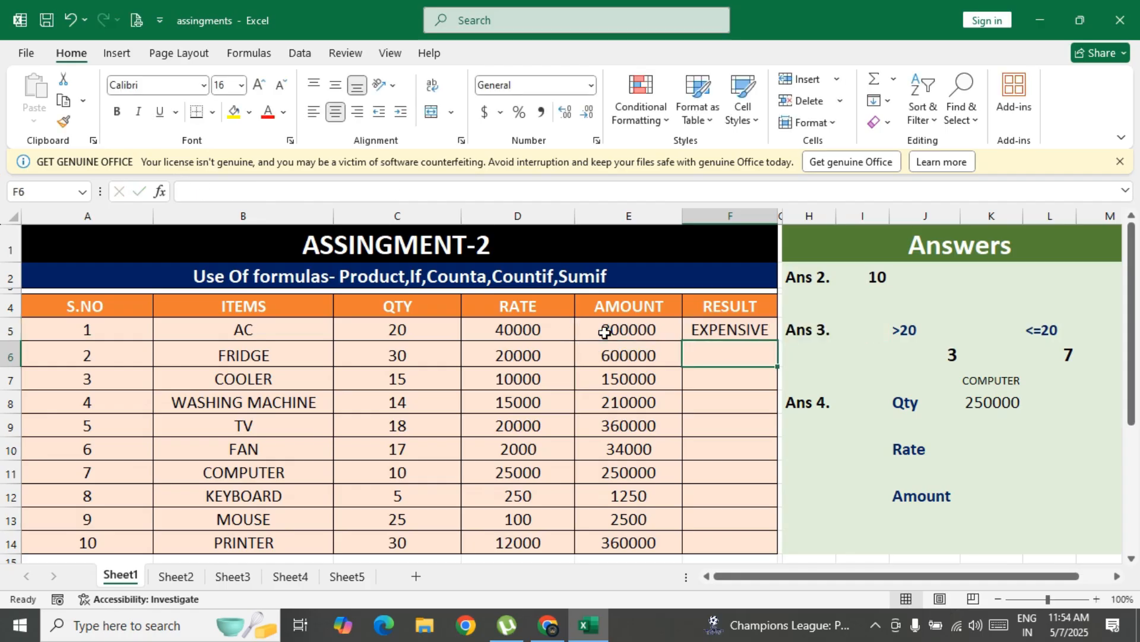
Fill the IF formula from F5 down the RESULT column to F14 and inspect the copied formula in the TV row.
{"action": "left_click", "coordinate": [717, 330]}
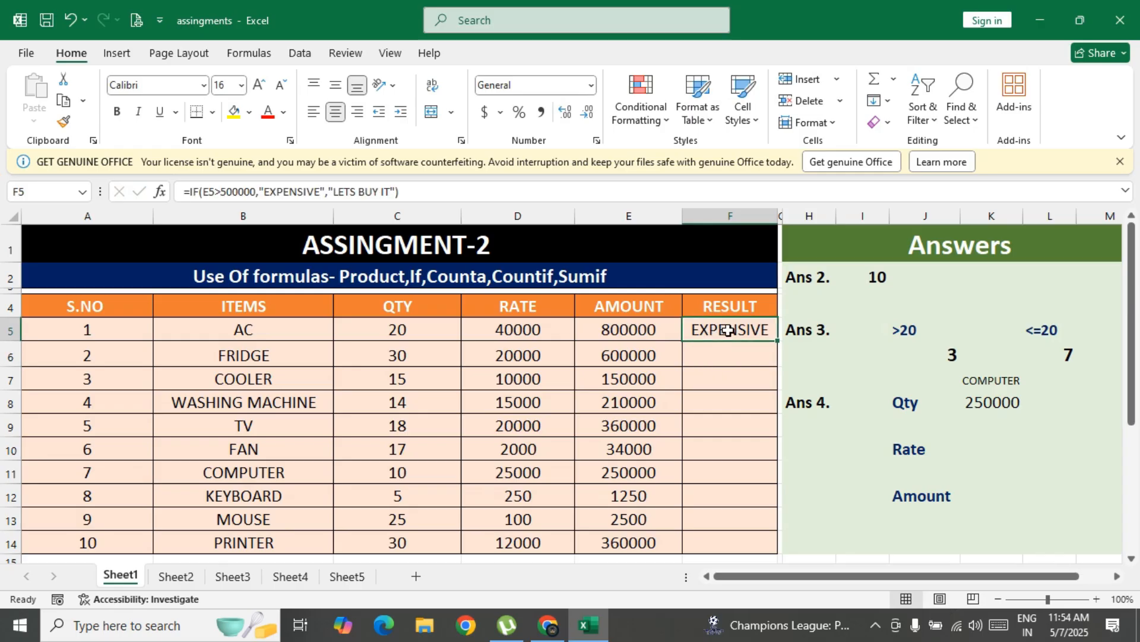
{"action": "left_click_drag", "start_coordinate": [730, 329], "coordinate": [688, 547]}
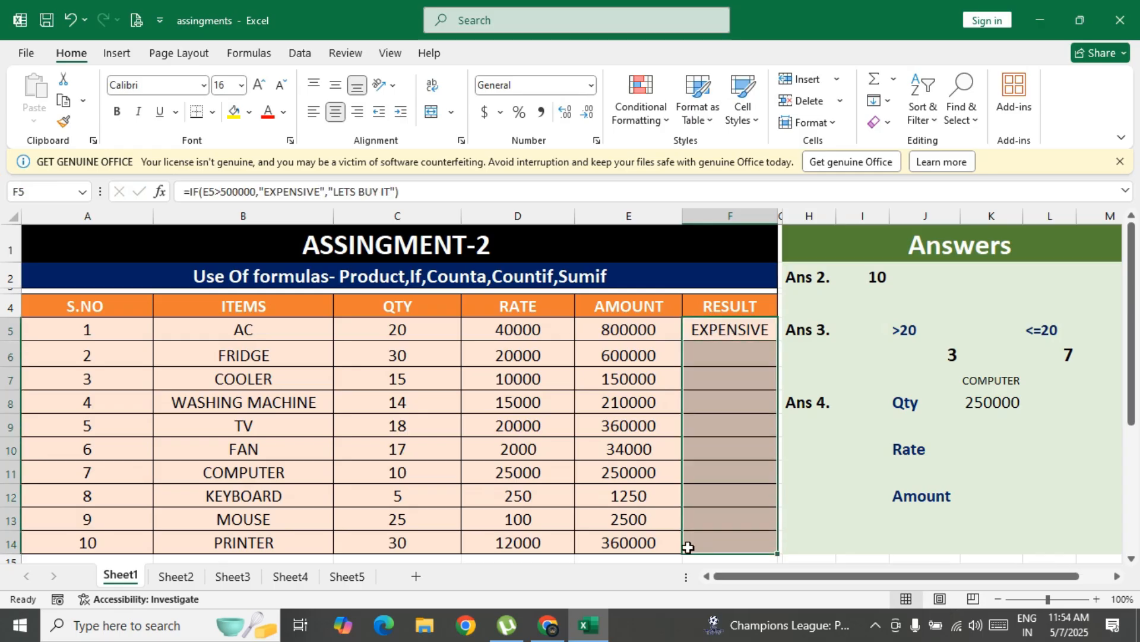
{"action": "key", "text": "ctrl+d"}
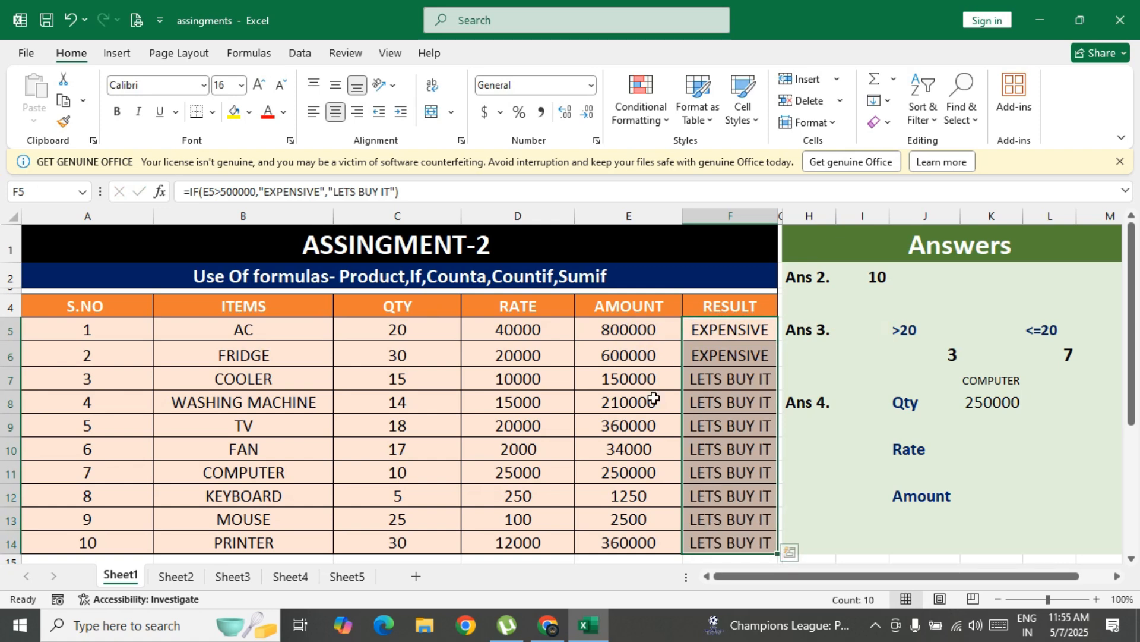
{"action": "left_click", "coordinate": [722, 429]}
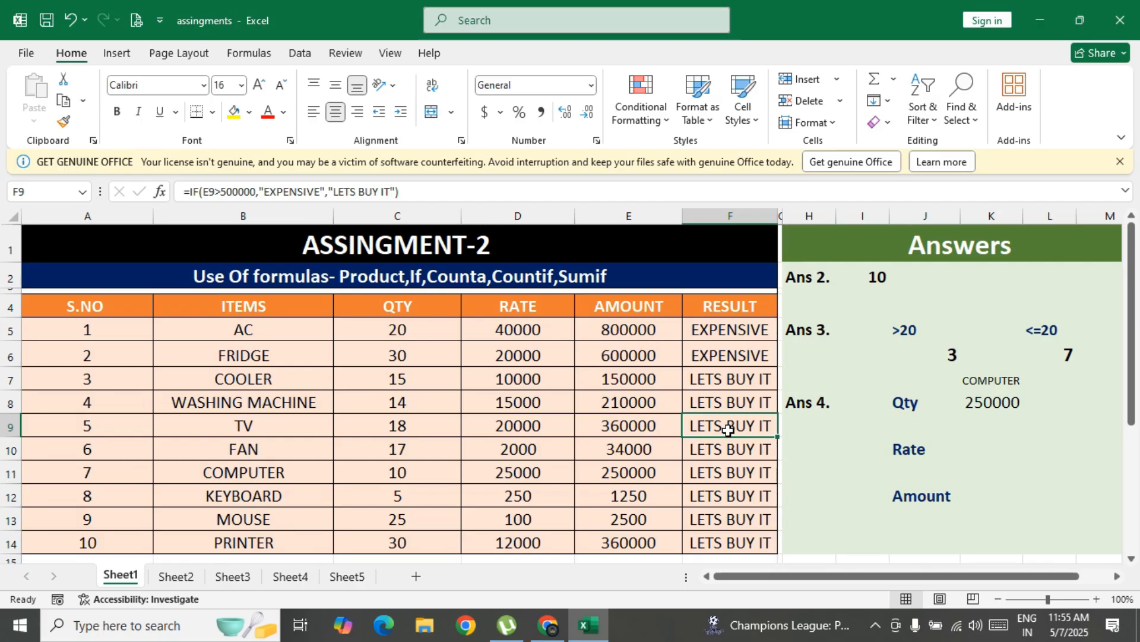
{"action": "scroll", "coordinate": [728, 430], "scroll_direction": "down", "scroll_amount": 2}
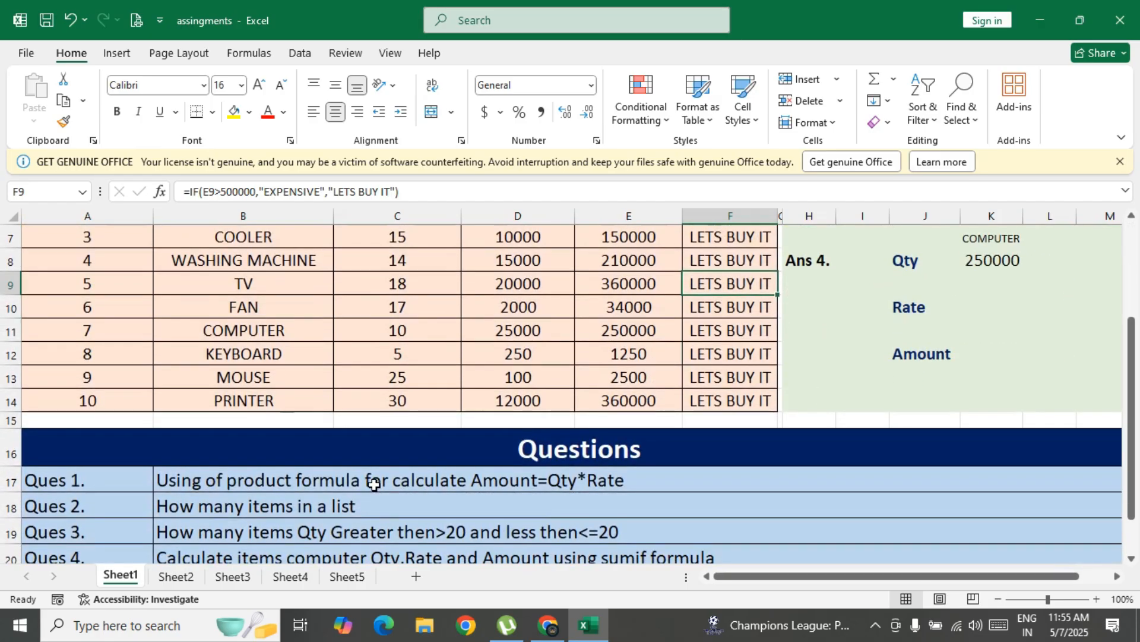
{"action": "scroll", "coordinate": [353, 501], "scroll_direction": "down", "scroll_amount": 1}
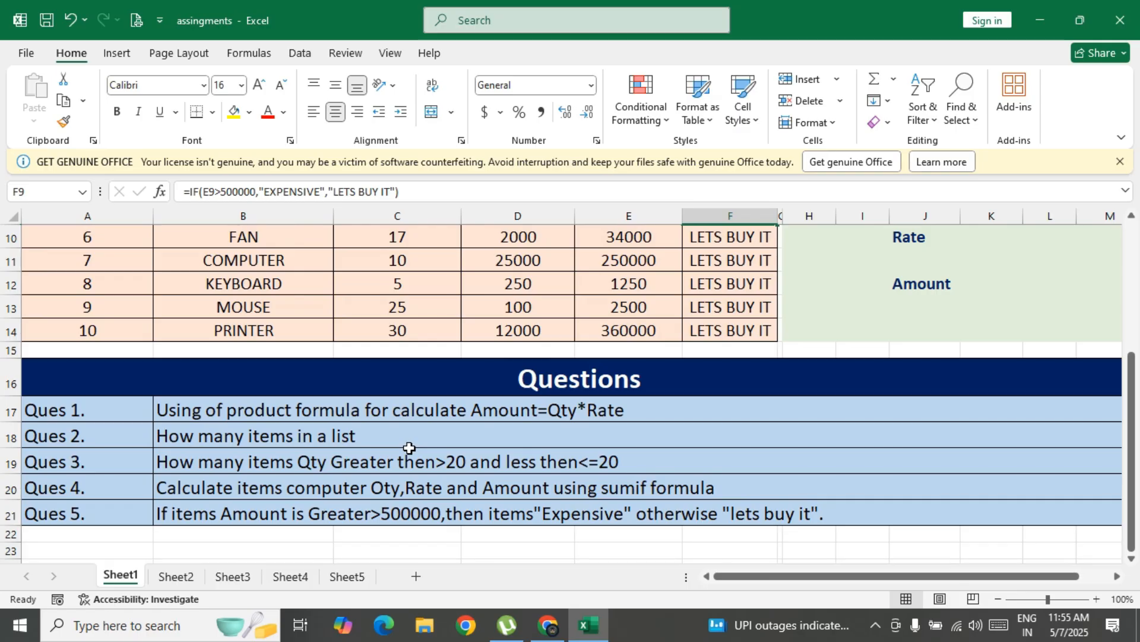
{"action": "scroll", "coordinate": [410, 450], "scroll_direction": "up", "scroll_amount": 2}
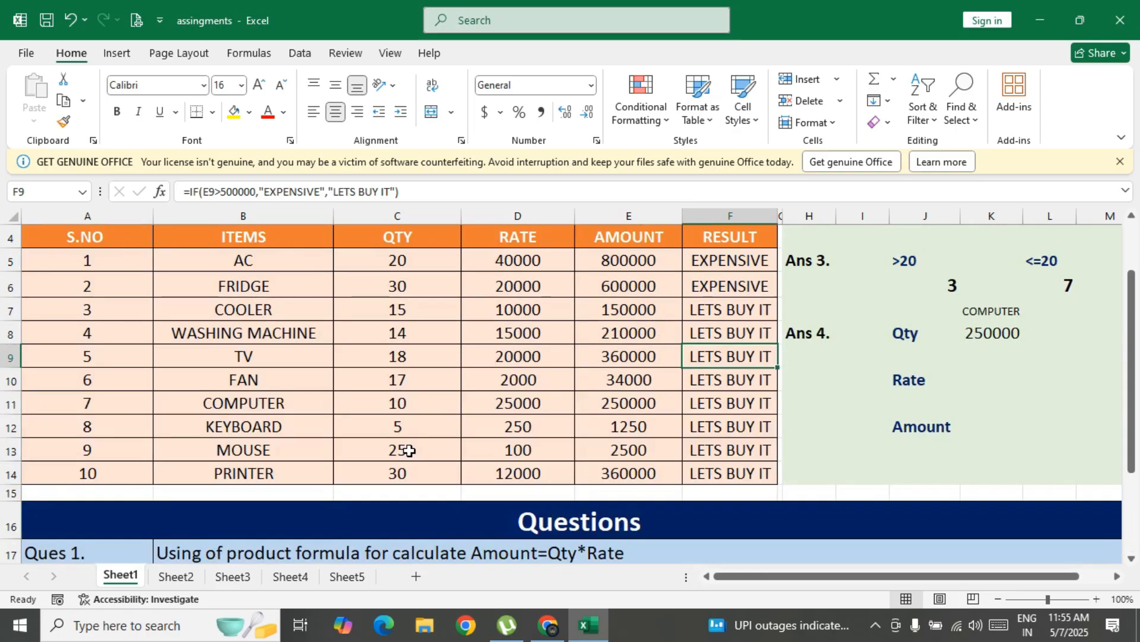